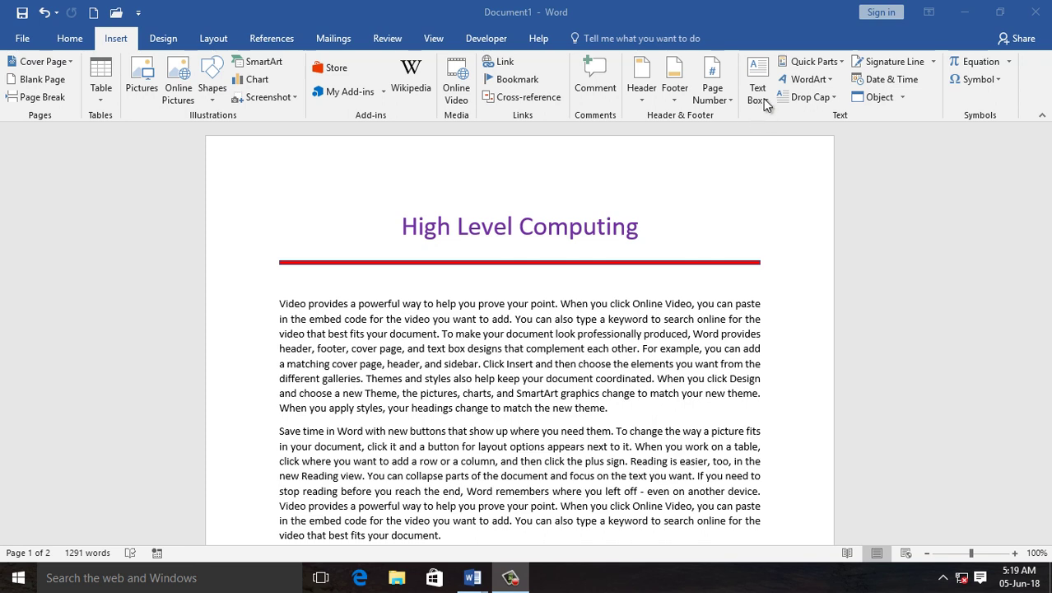
Step: Browse the built-in text box designs, from Simple Text Box through Ion, Sideline and Slice
click(764, 102)
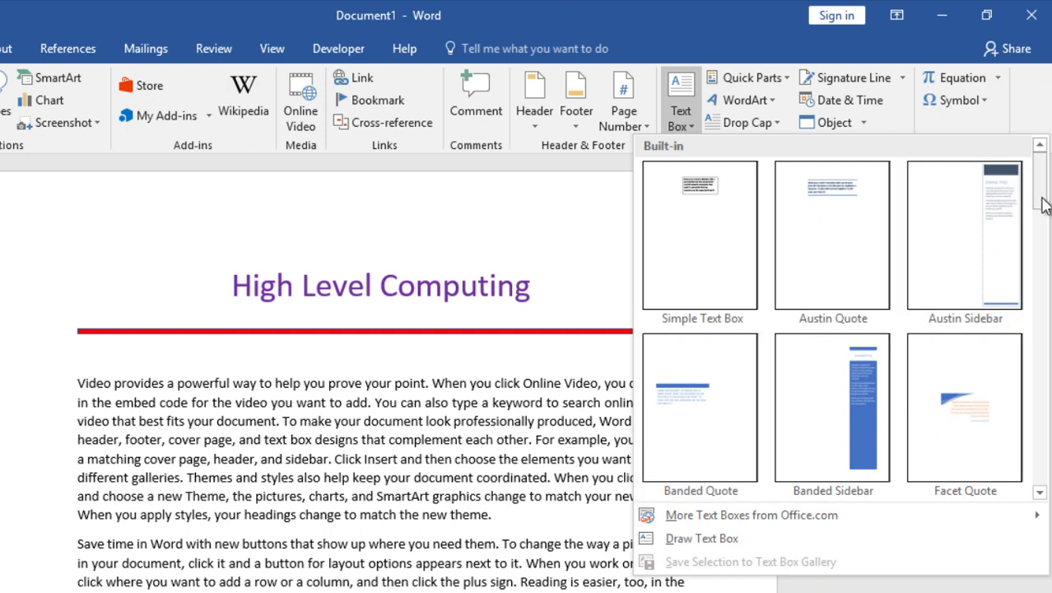
mouse_move(1040, 189)
mouse_down()
mouse_move(1048, 471)
mouse_move(1040, 164)
mouse_up()
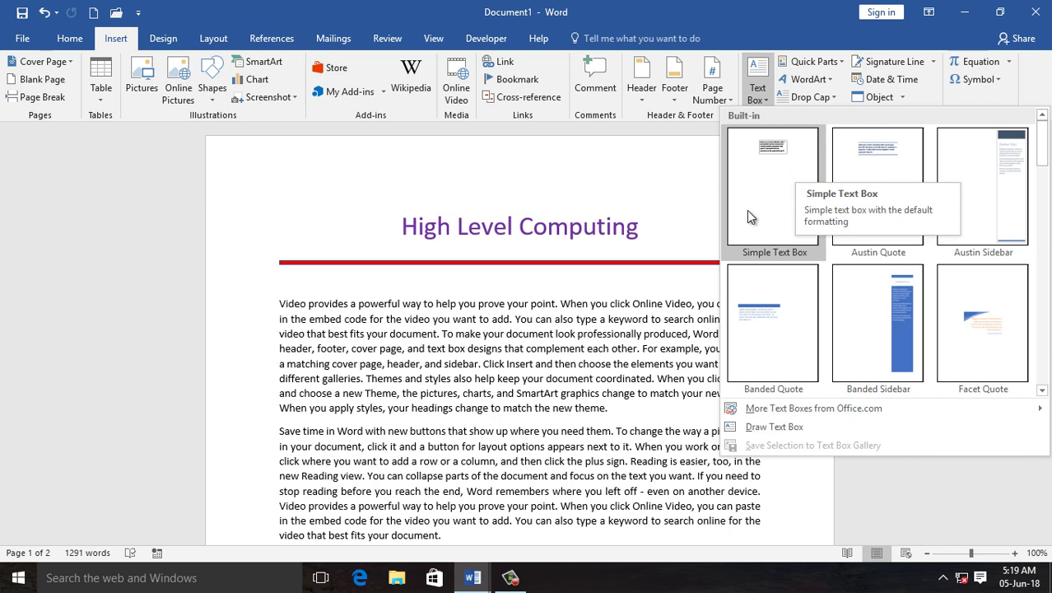
Step: Insert a Simple Text Box and move it down into the first paragraph
click(777, 169)
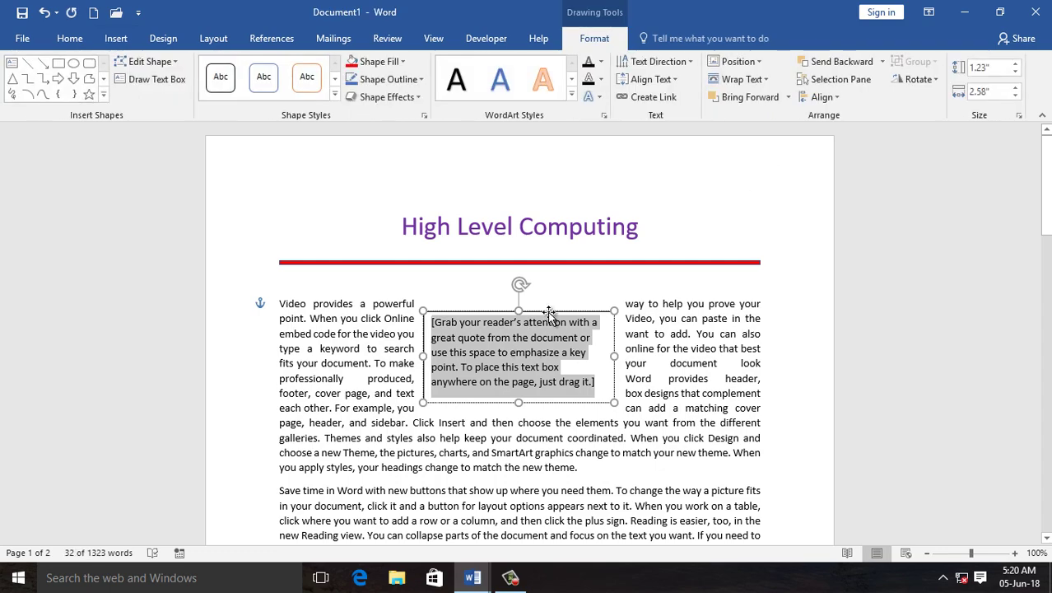
mouse_move(549, 311)
mouse_down()
mouse_move(623, 378)
mouse_move(500, 307)
mouse_move(581, 313)
mouse_move(532, 328)
mouse_up()
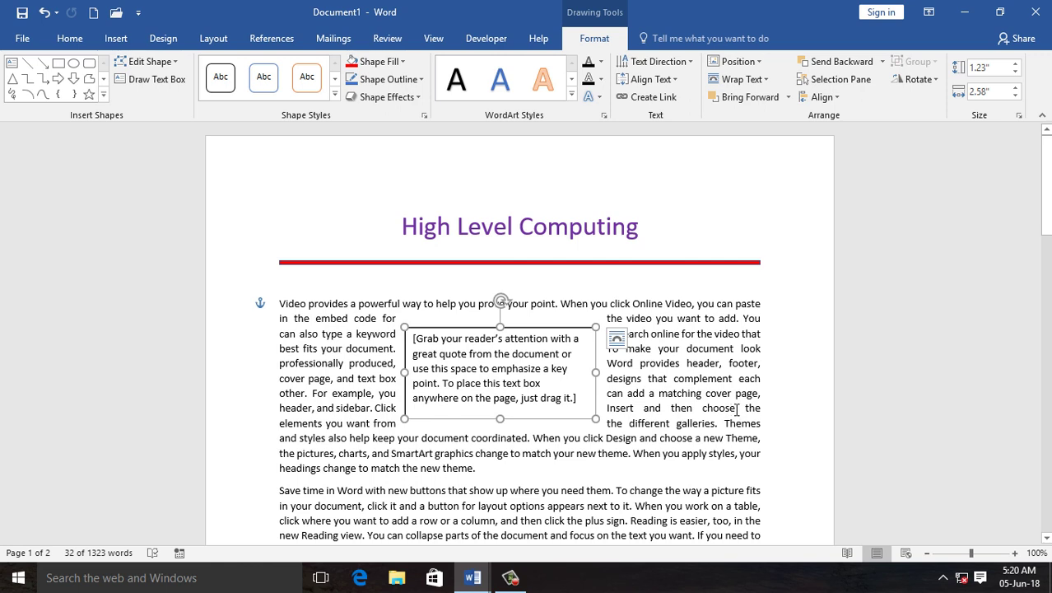
click(736, 408)
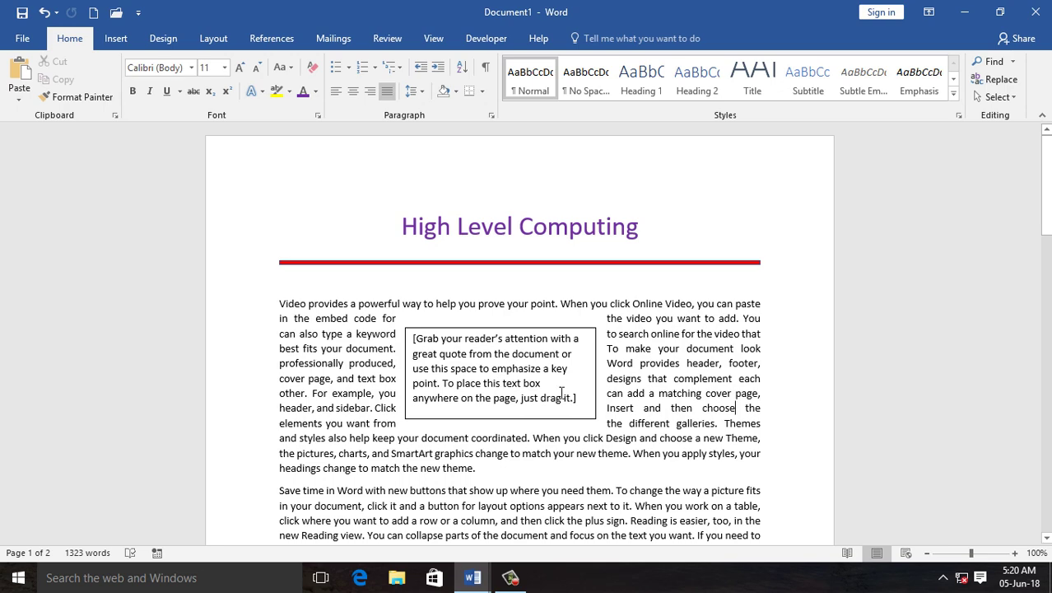
Step: Replace the text box's placeholder quote with the pasted paragraph, then delete the box
click(565, 386)
click(565, 386)
click(536, 395)
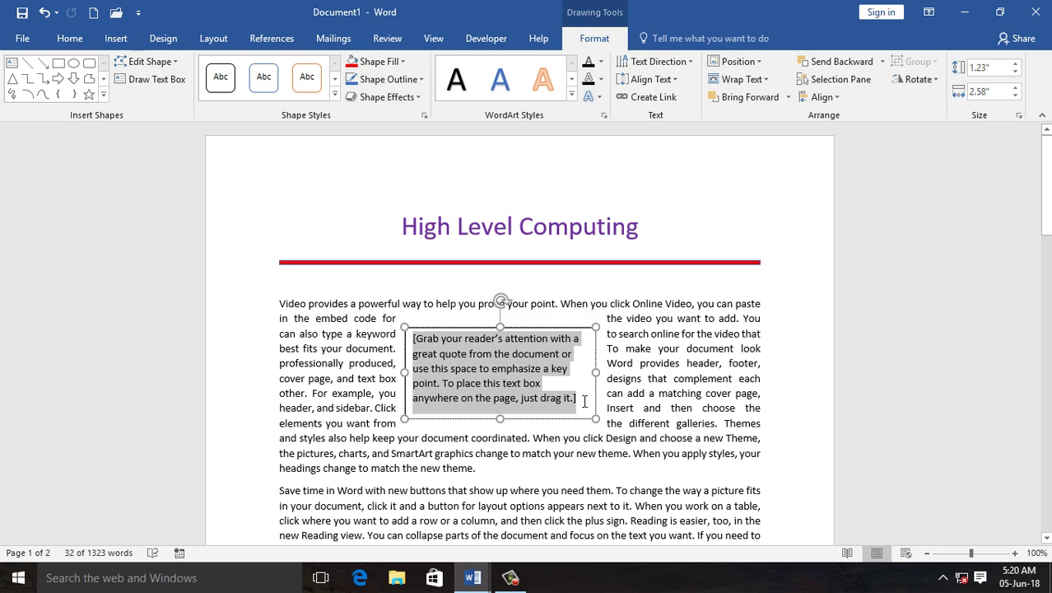
key(Delete)
click(438, 343)
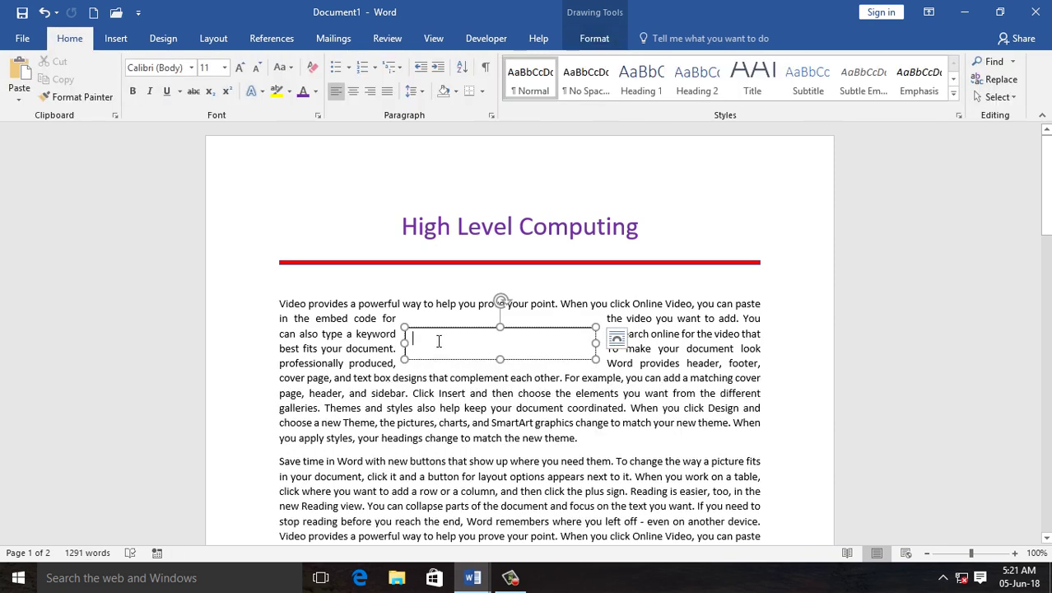
text(Save time in Word with new buttons that show up where you need them. To change the way a picture fits in your document, click it and a button for layout options appears next to it.)
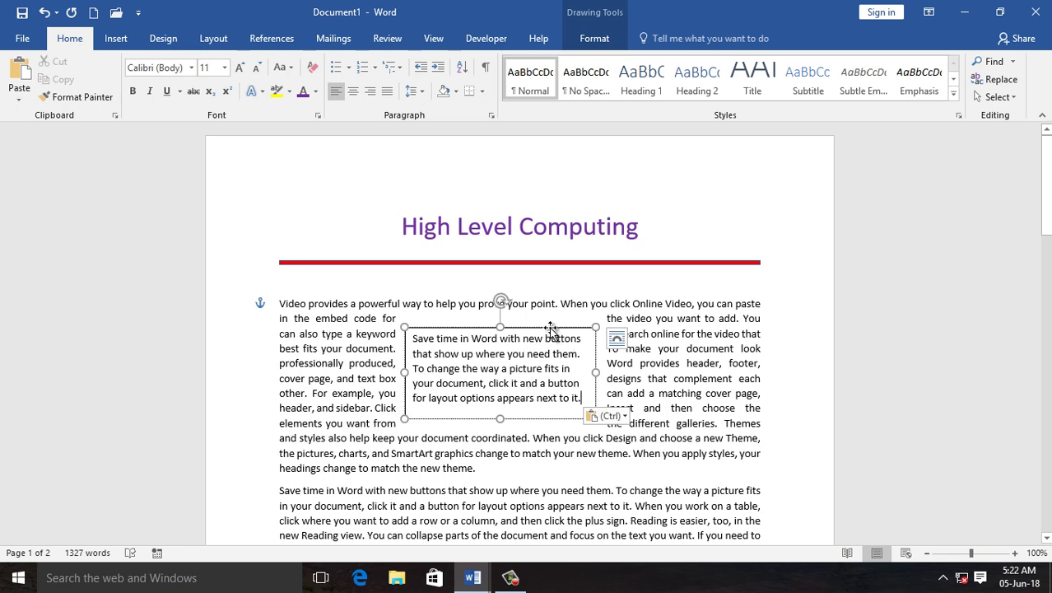
right_click(546, 329)
click(579, 30)
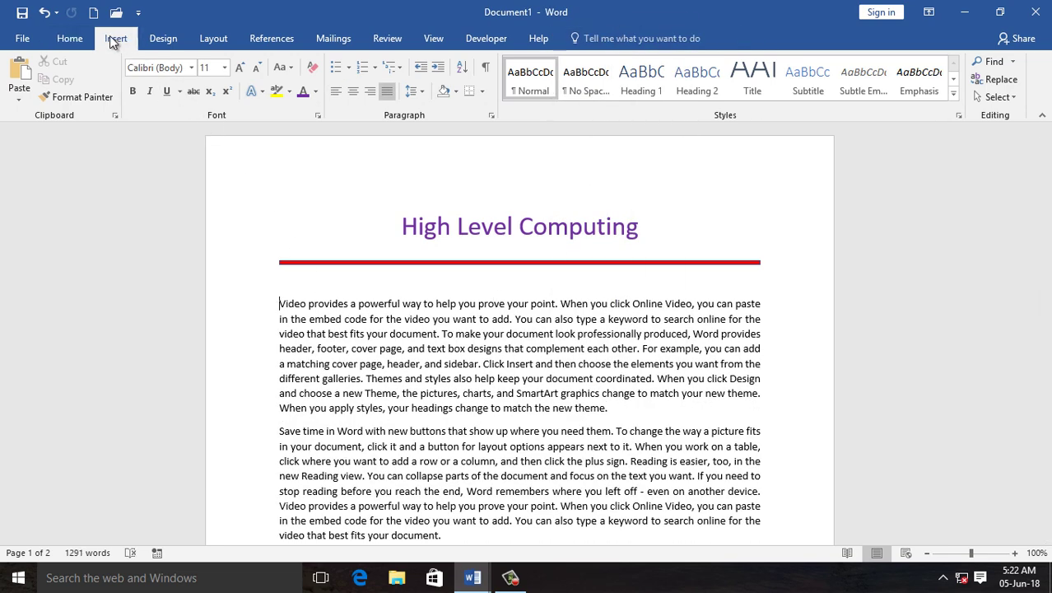
Step: Insert a Banded Sidebar text box and move it to the right of the body text
click(111, 36)
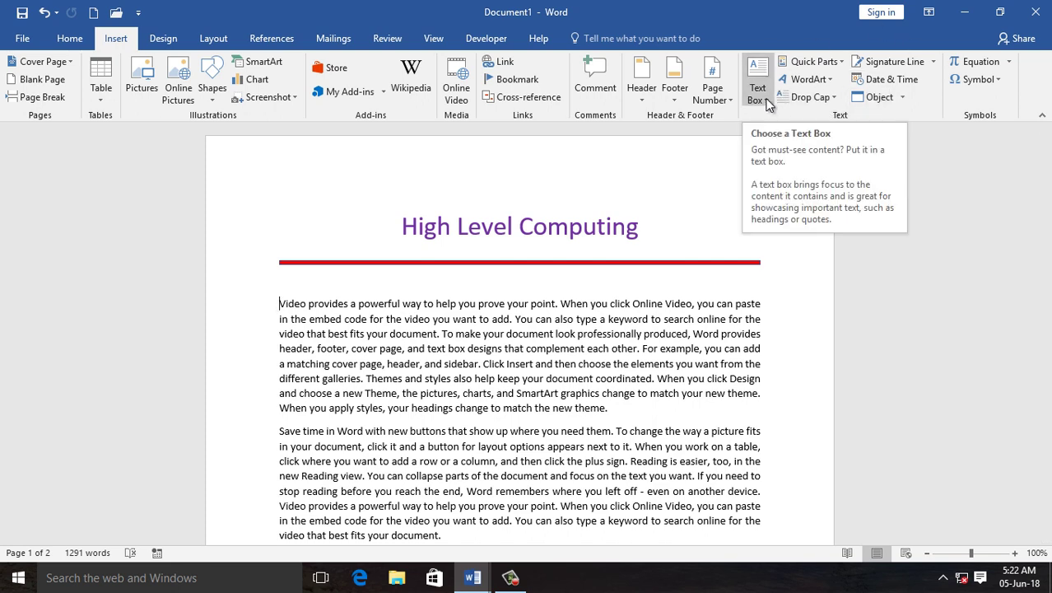
click(767, 98)
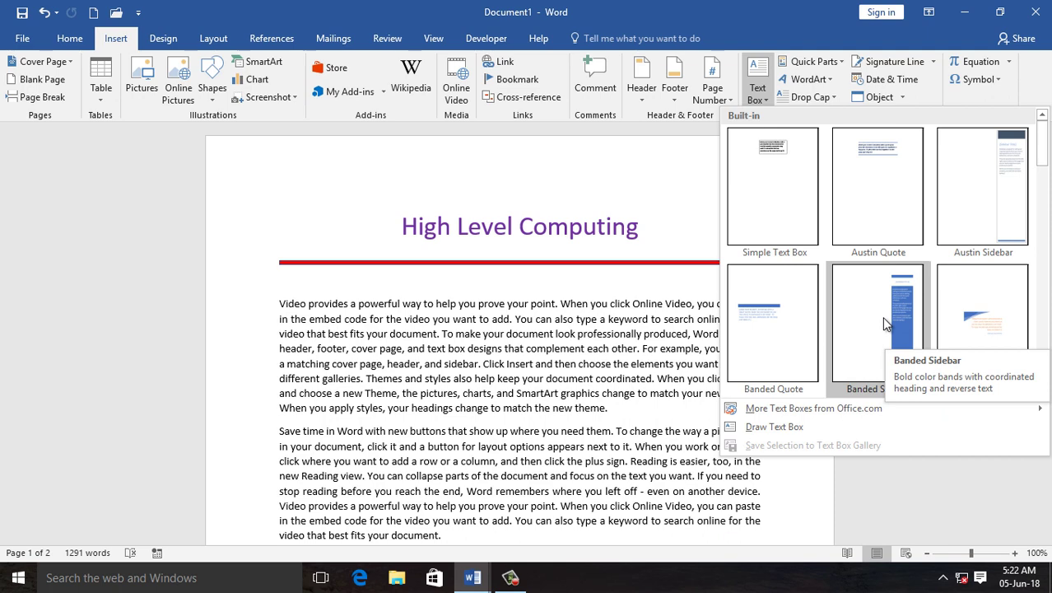
click(881, 323)
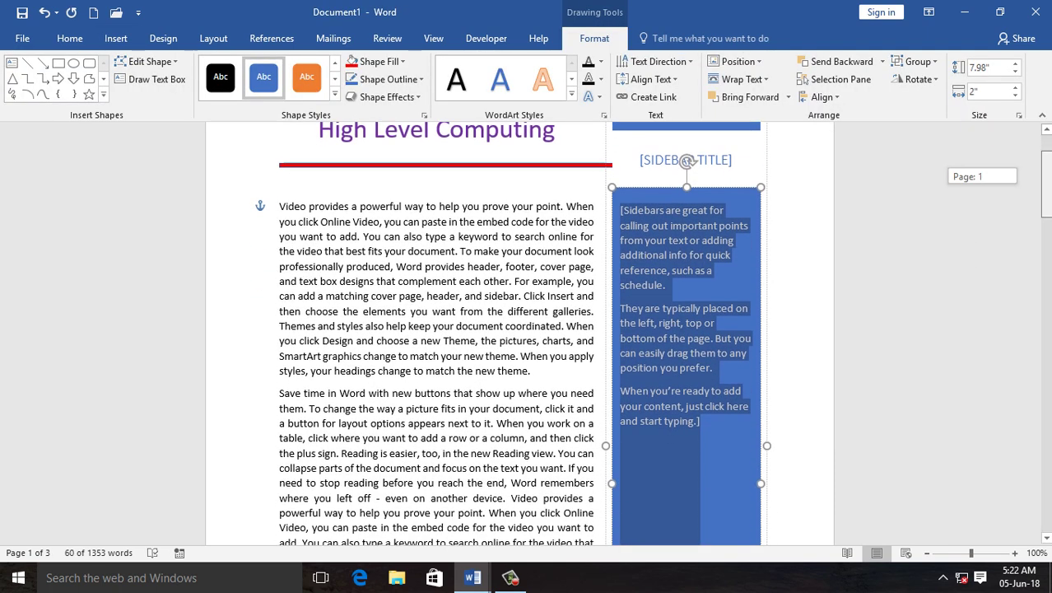
scroll(810, 192, up, 1)
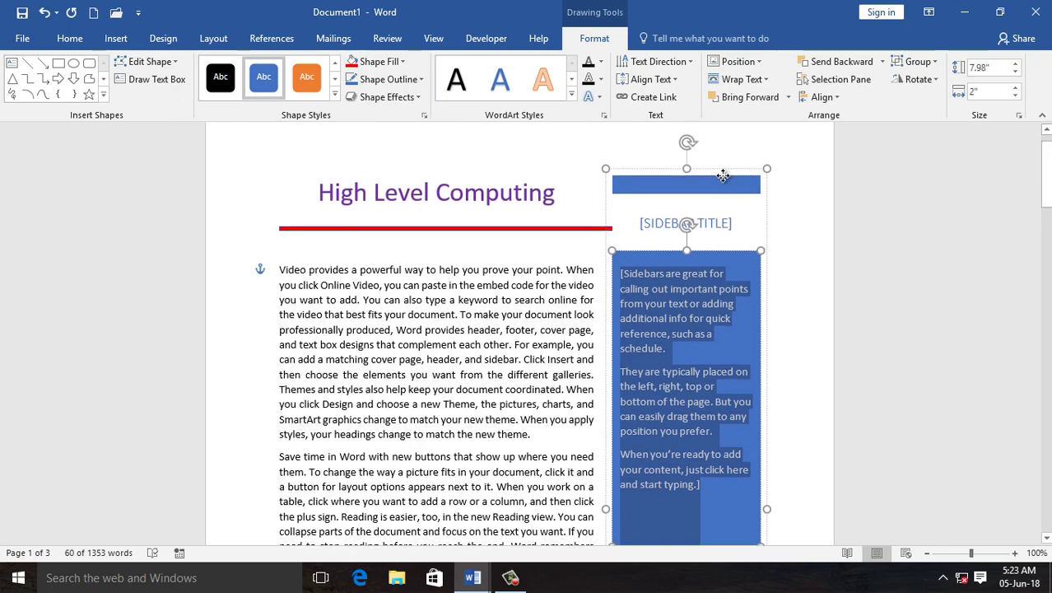
drag(723, 175, 767, 265)
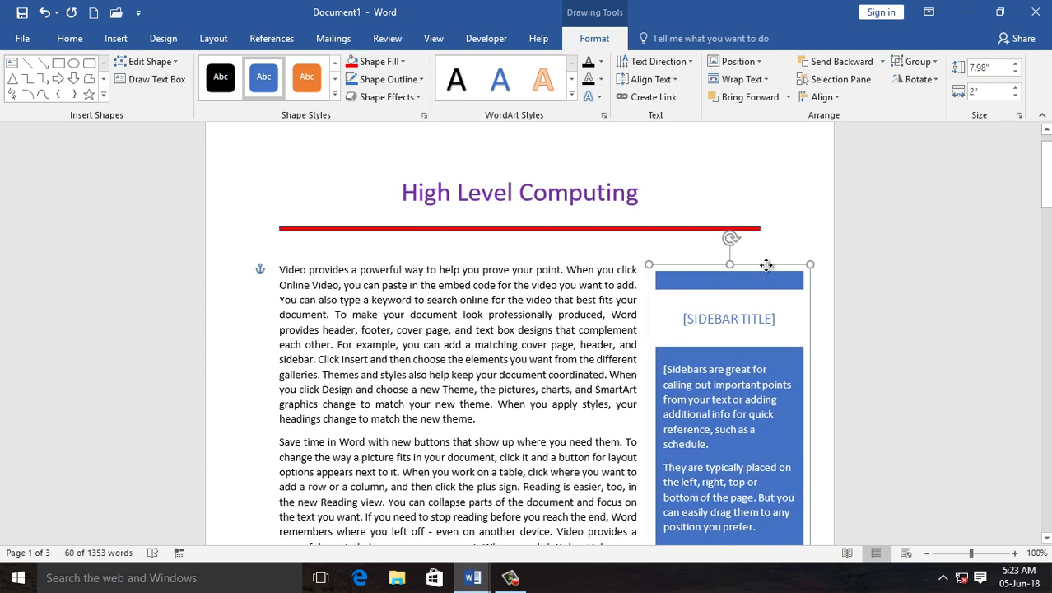
scroll(640, 228, down, 3)
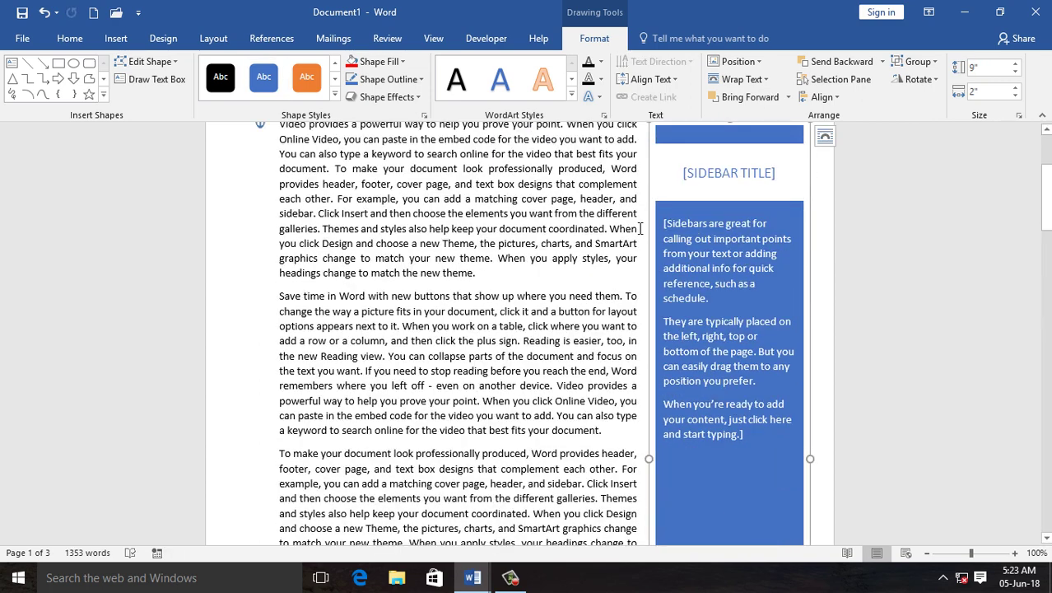
click(510, 224)
Step: Select the sidebar's body placeholder and [SIDEBAR TITLE] placeholder, then deselect the sidebar
drag(1045, 215, 1045, 192)
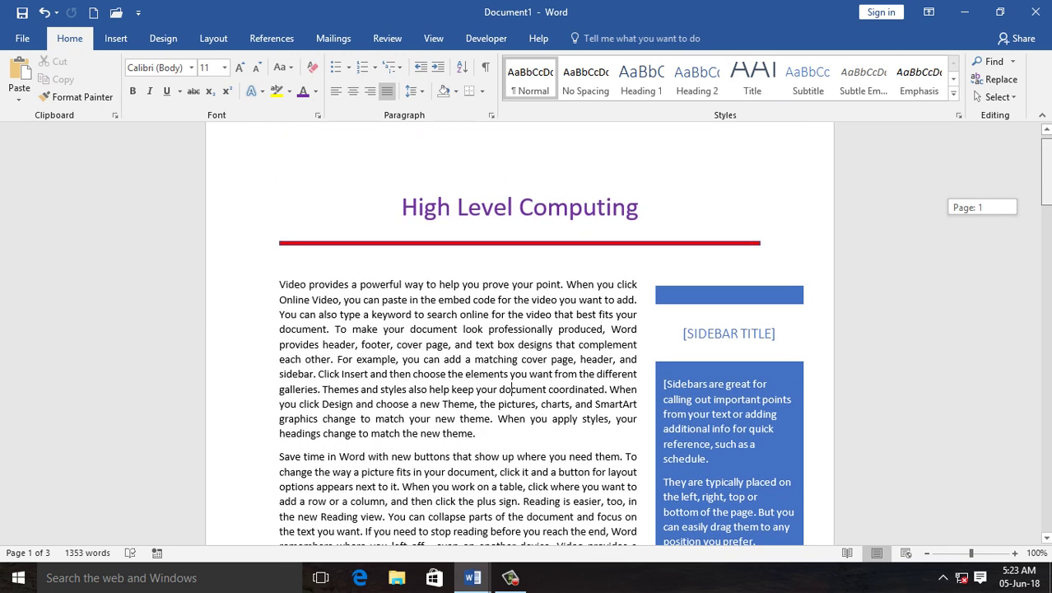
scroll(758, 307, down, 3)
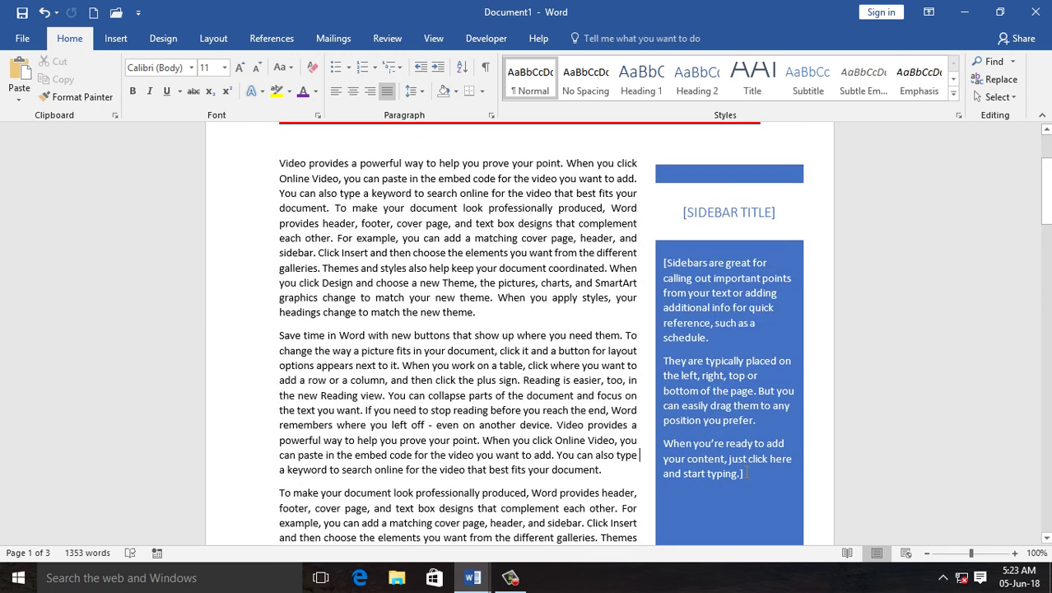
click(713, 410)
click(696, 307)
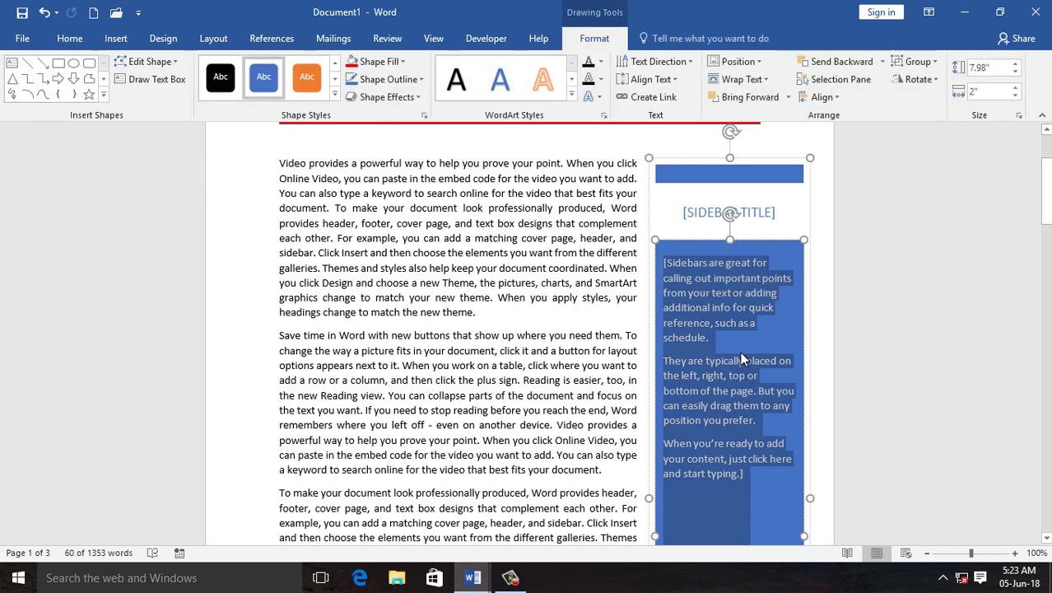
click(713, 215)
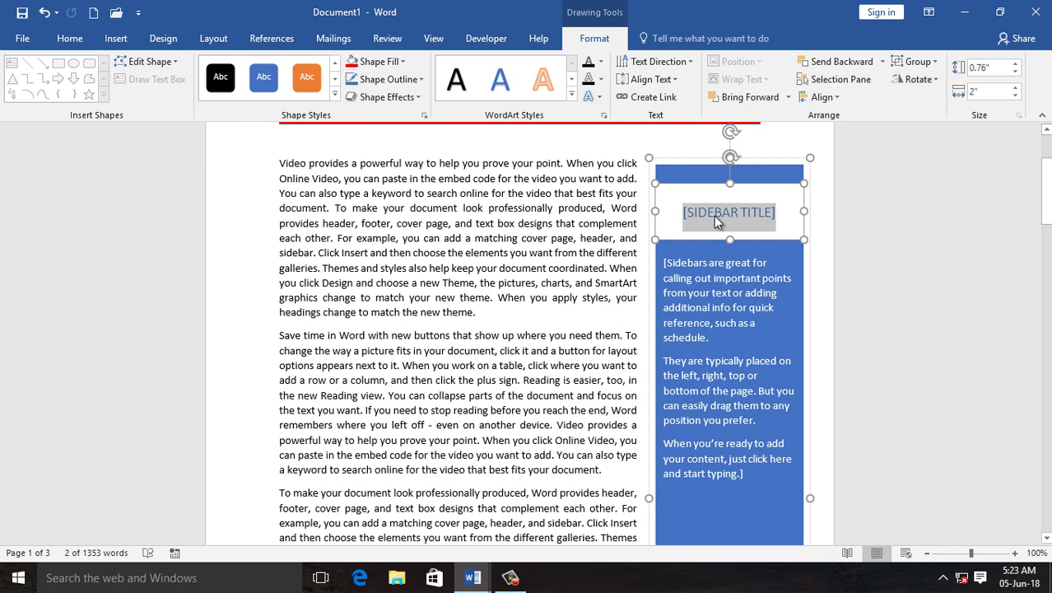
key(Escape)
key(Escape)
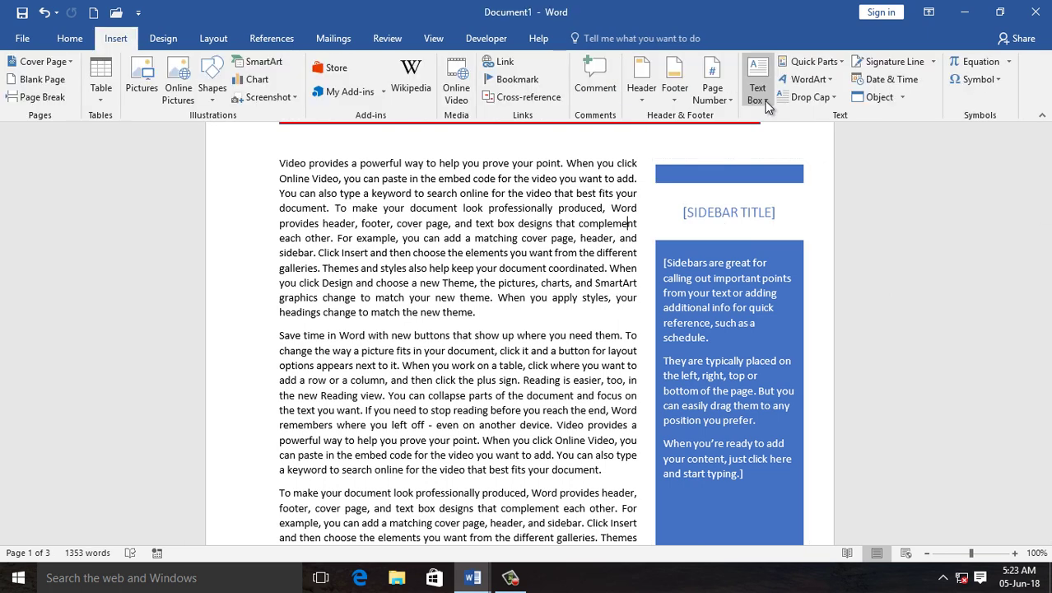
Step: Browse the text box gallery again without choosing, then close the Document1 window
click(764, 104)
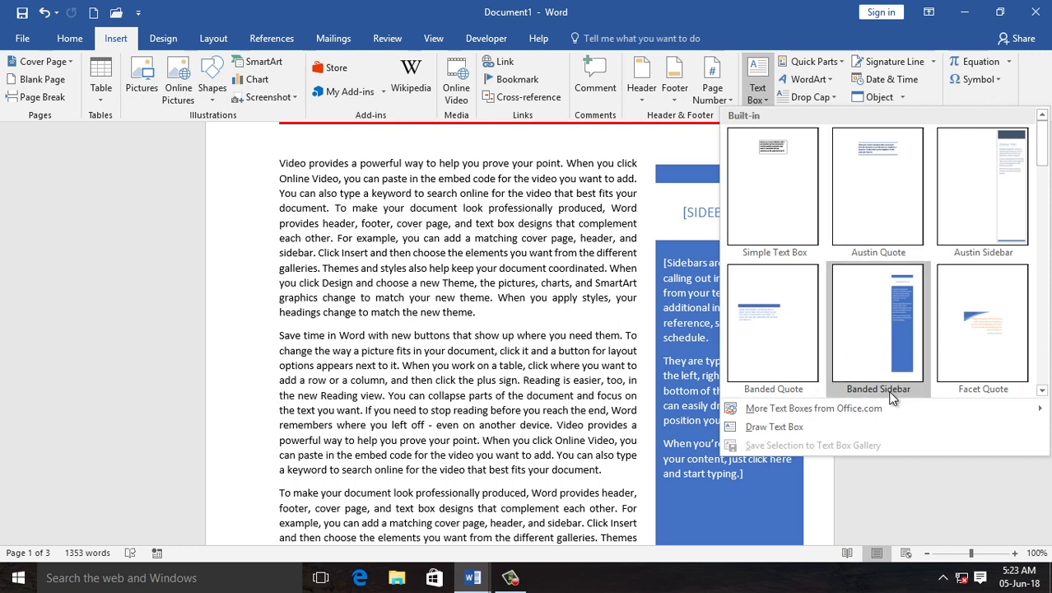
drag(1042, 144, 1042, 162)
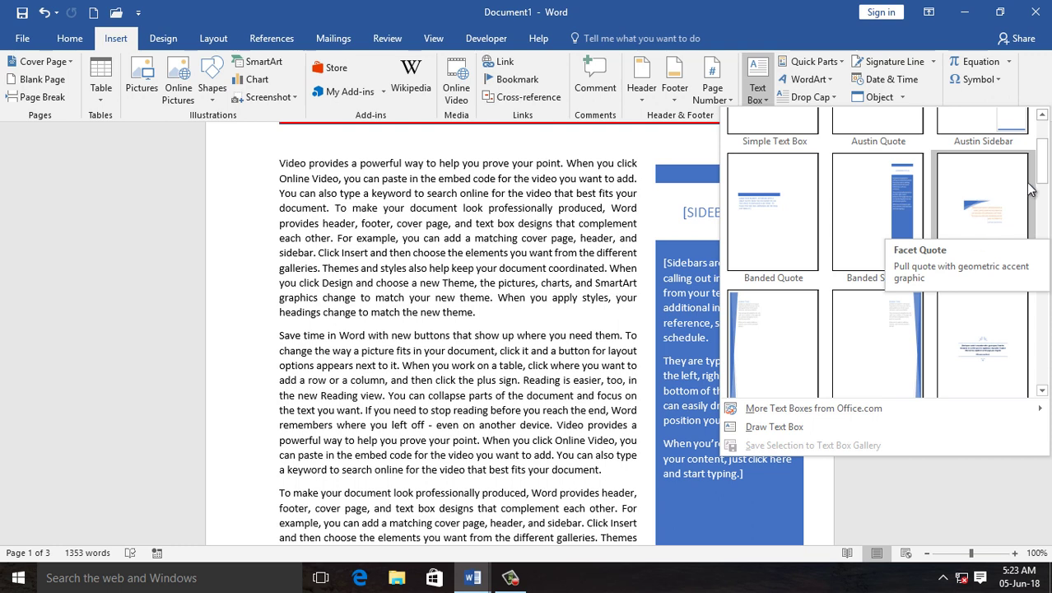
click(713, 144)
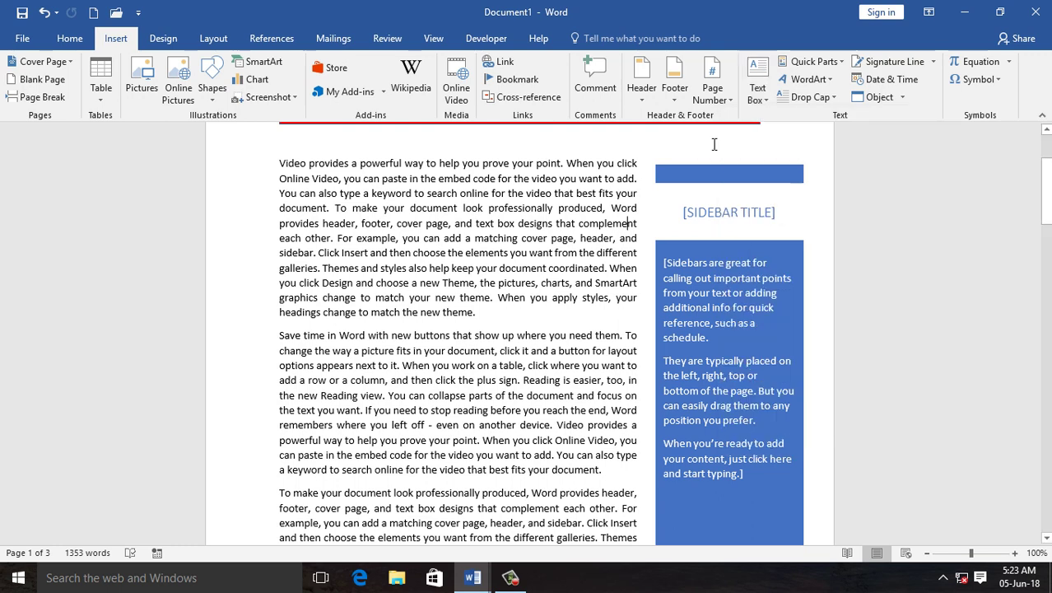
click(1036, 12)
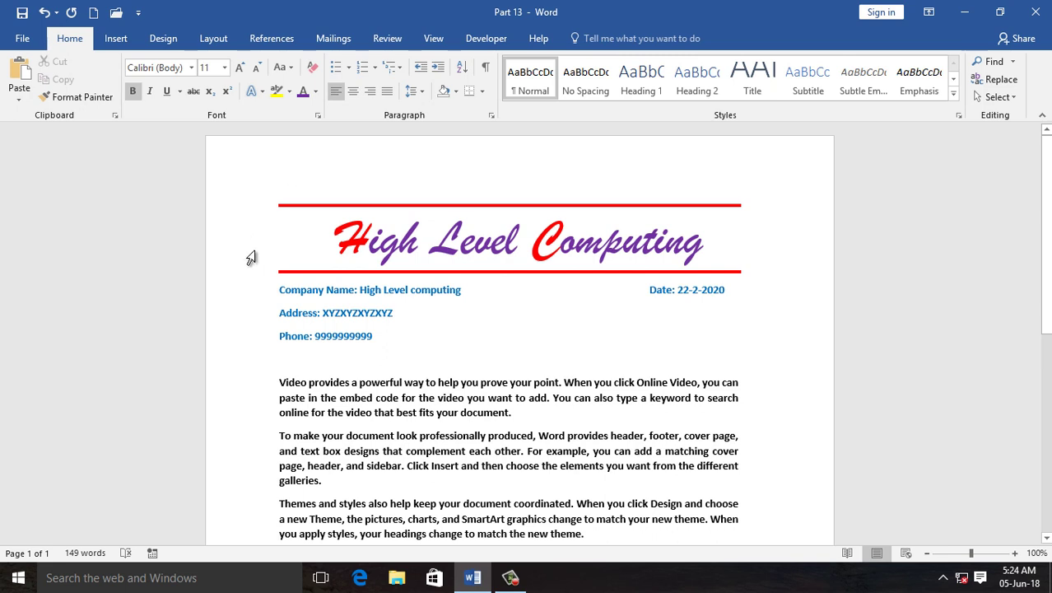
Step: Show the Quick Parts menu with the Document Property and AutoText submenus expanded
click(116, 39)
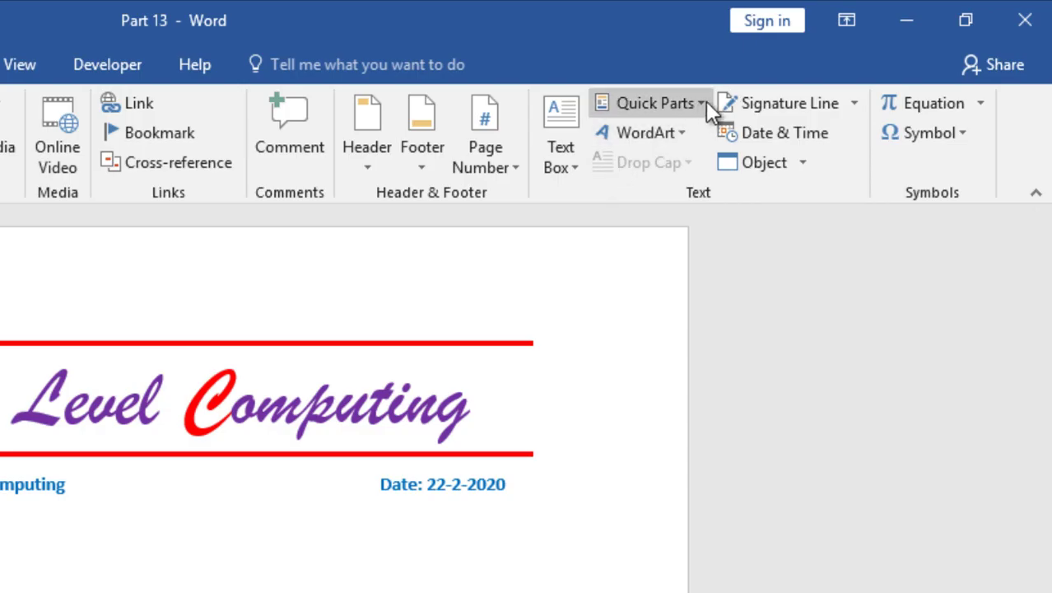
click(704, 102)
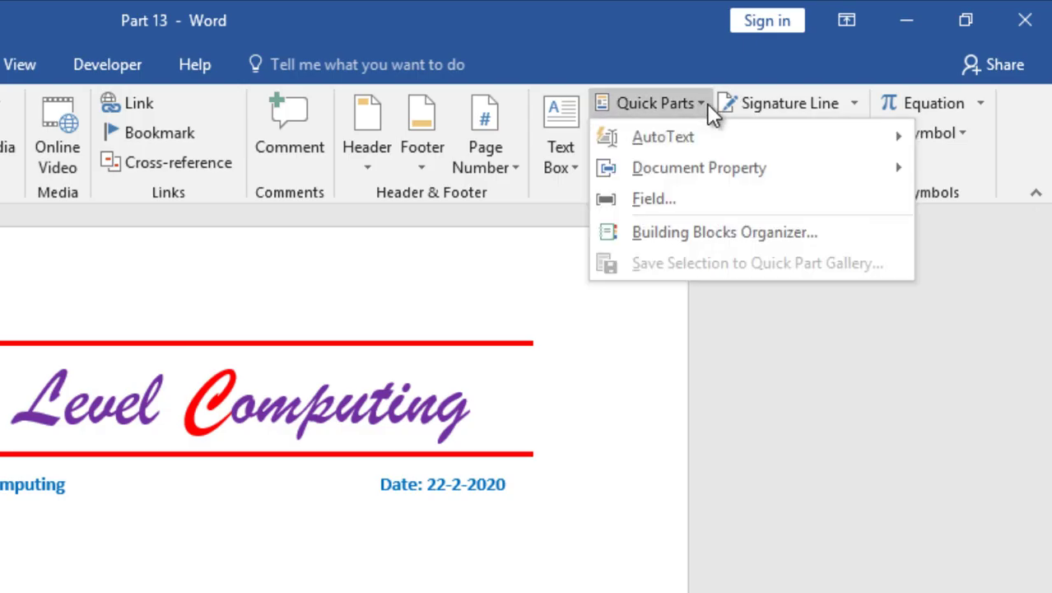
mouse_move(665, 137)
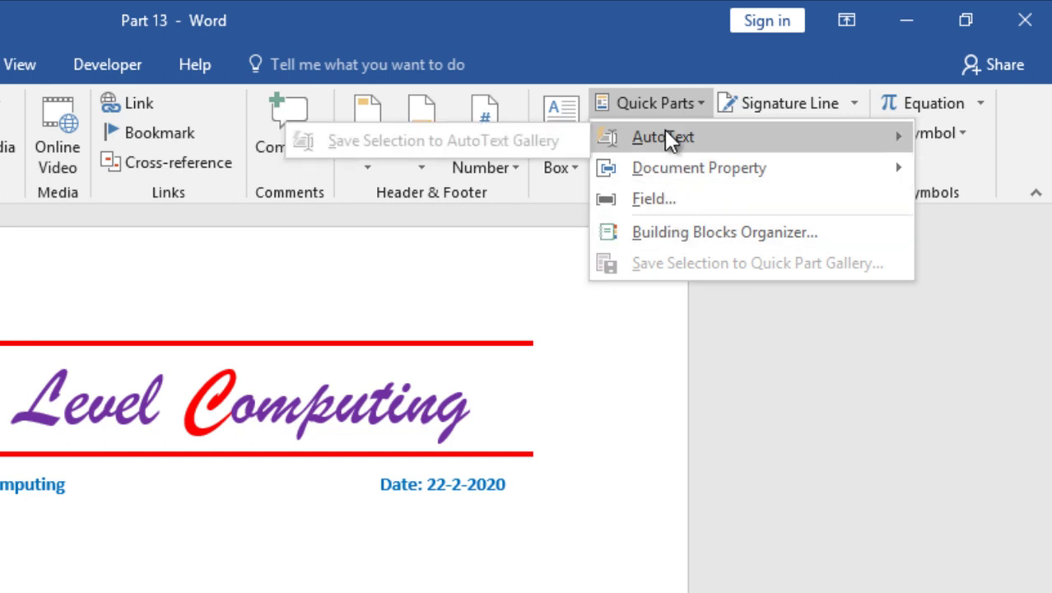
mouse_move(696, 169)
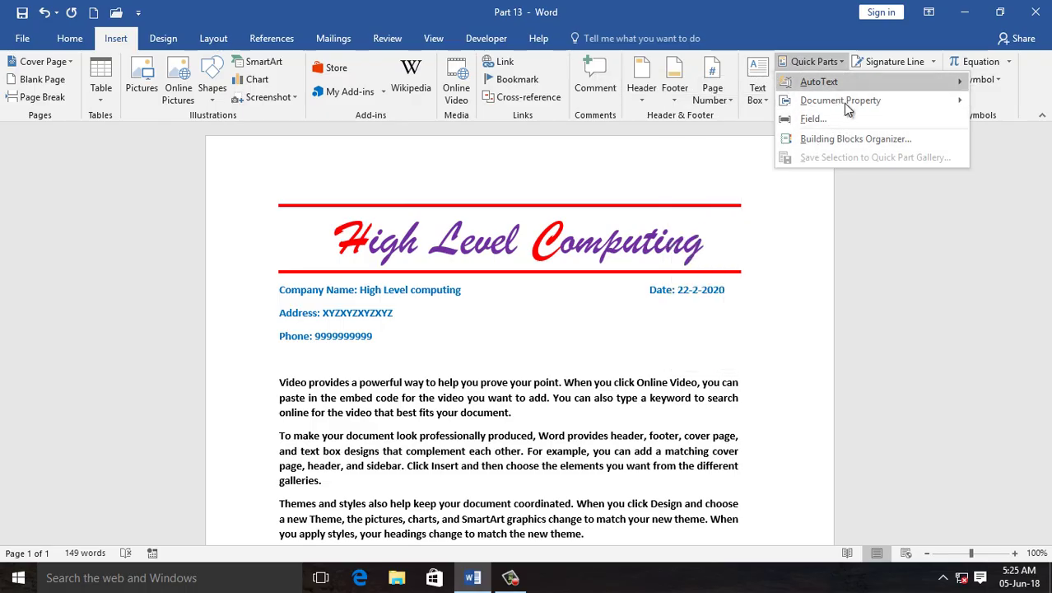
mouse_move(822, 98)
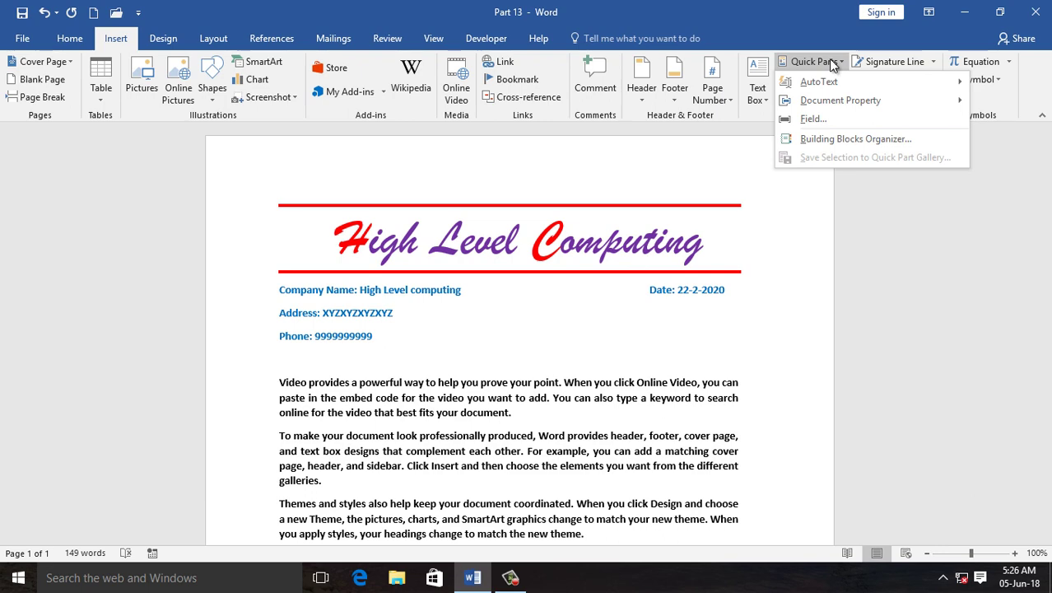
mouse_move(818, 88)
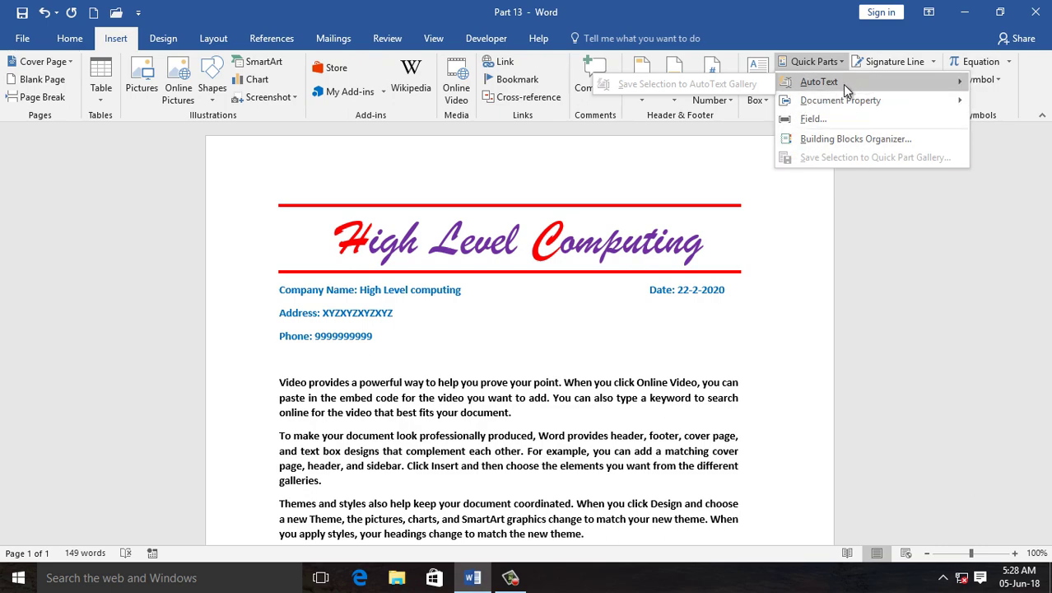
Step: Select 'High Level computing' and choose Save Selection to AutoText Gallery
click(804, 206)
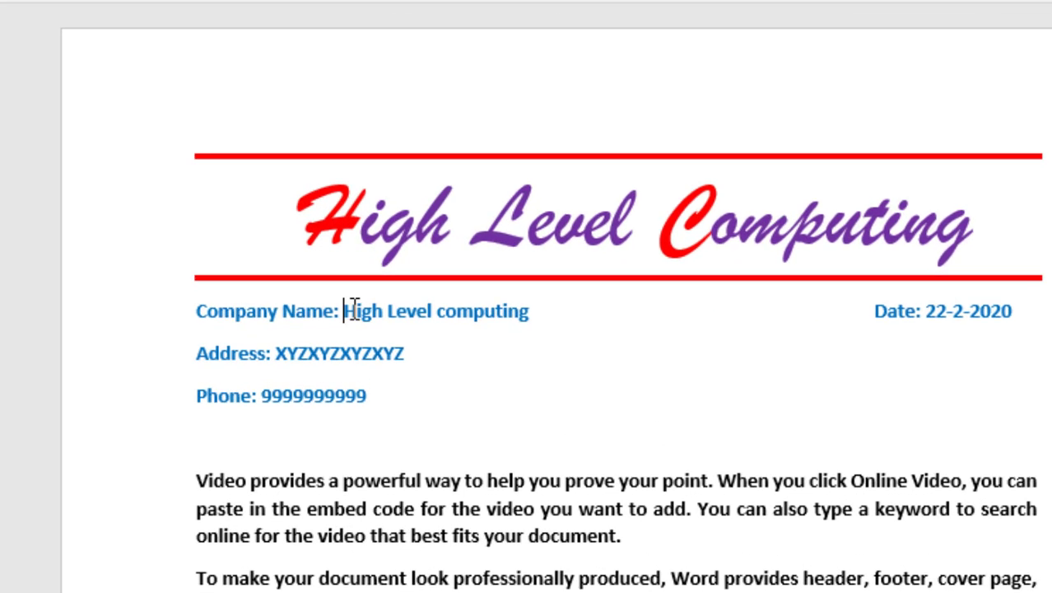
drag(361, 291, 523, 314)
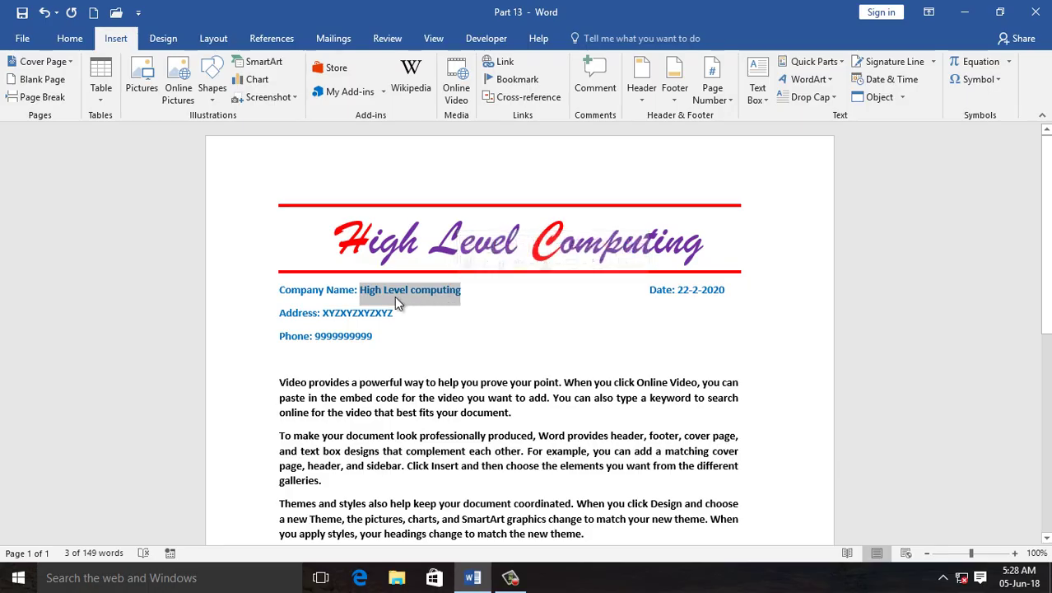
click(842, 66)
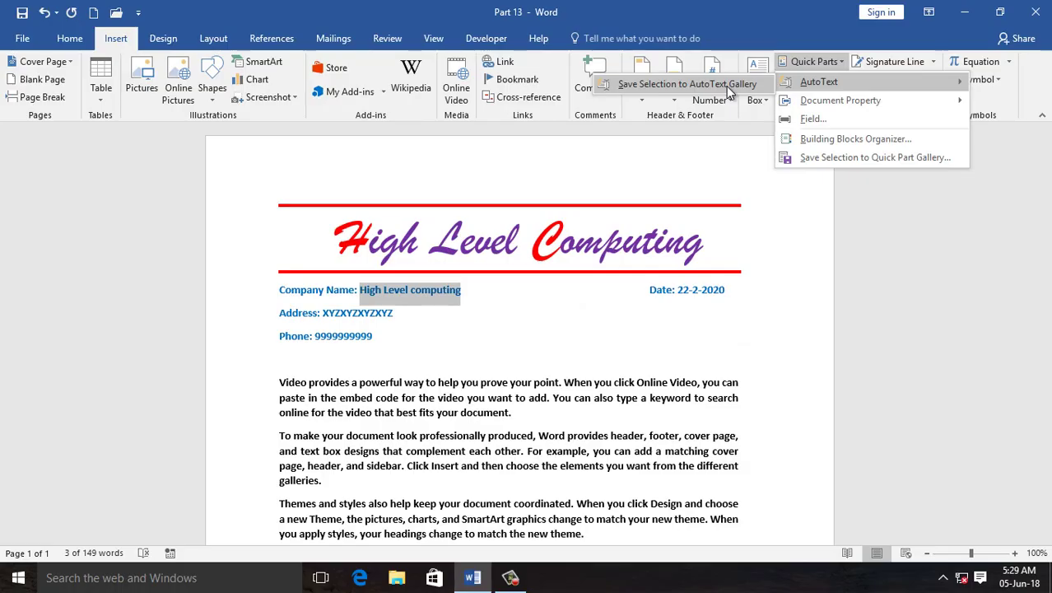
click(726, 85)
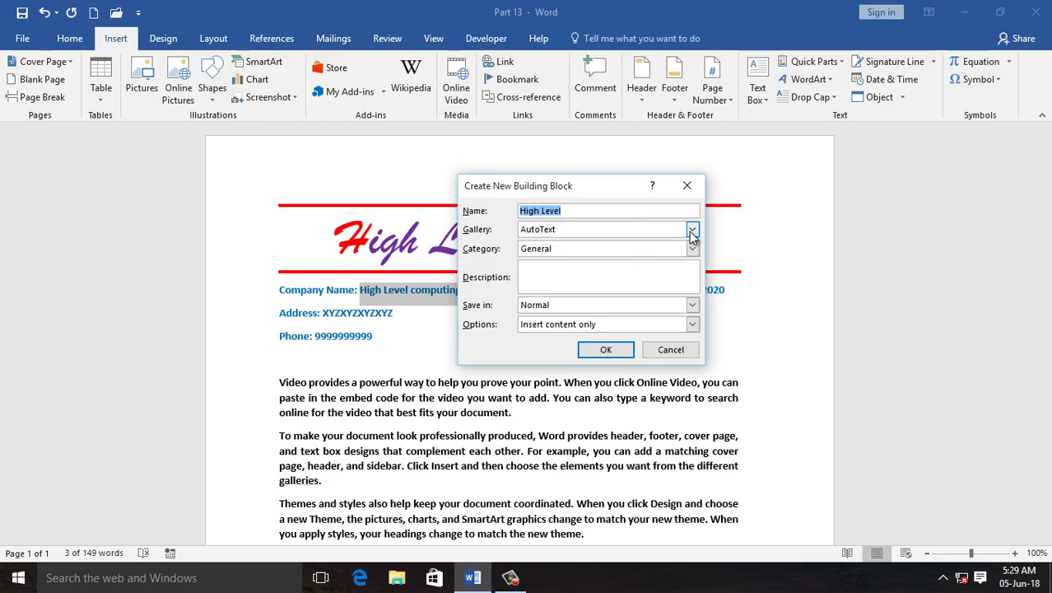
Step: Keep the AutoText gallery and confirm saving the 'High Level' entry
click(693, 230)
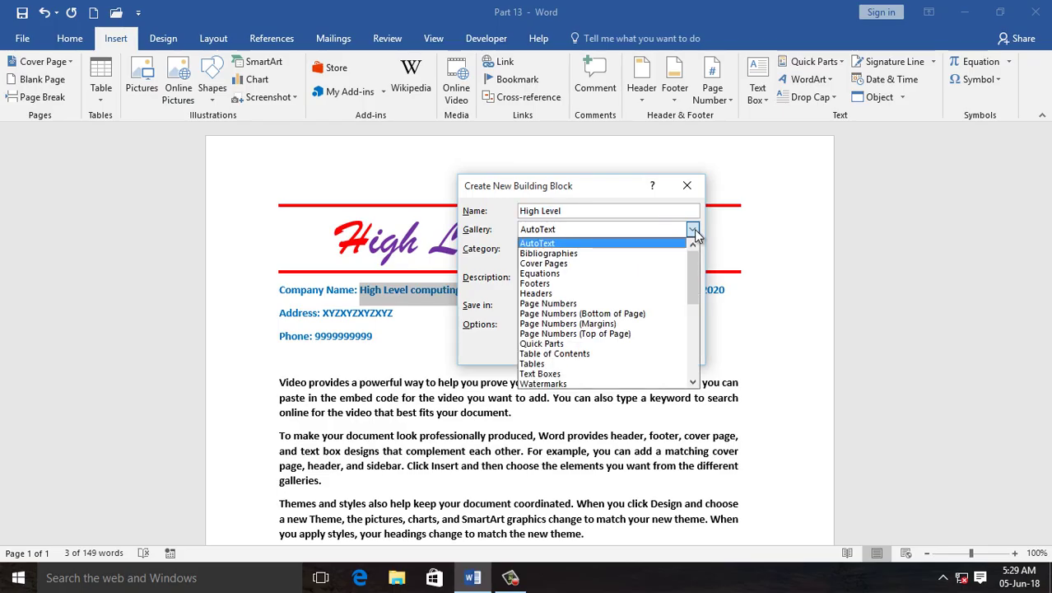
click(693, 229)
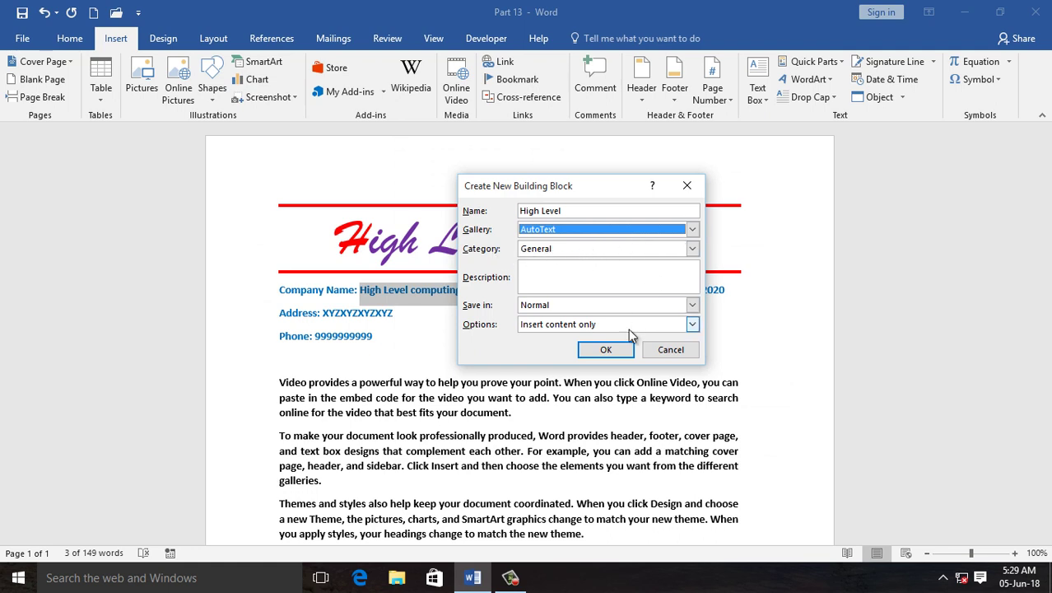
click(610, 352)
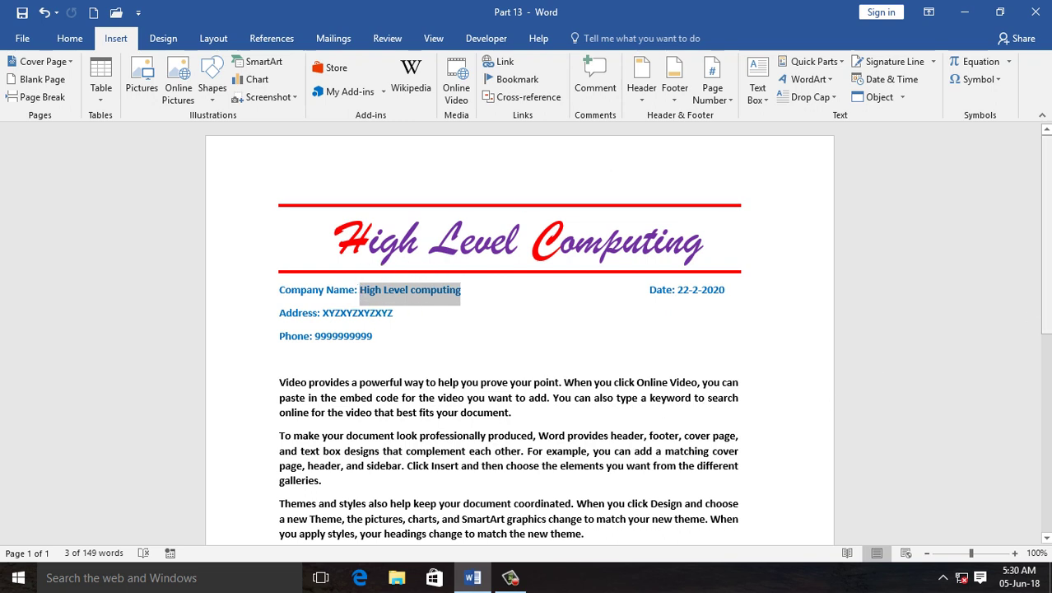
scroll(1036, 305, down, 4)
Step: AutoComplete 'high' into 'High Level computing' after 'new theme.', then view the AutoText gallery
click(597, 376)
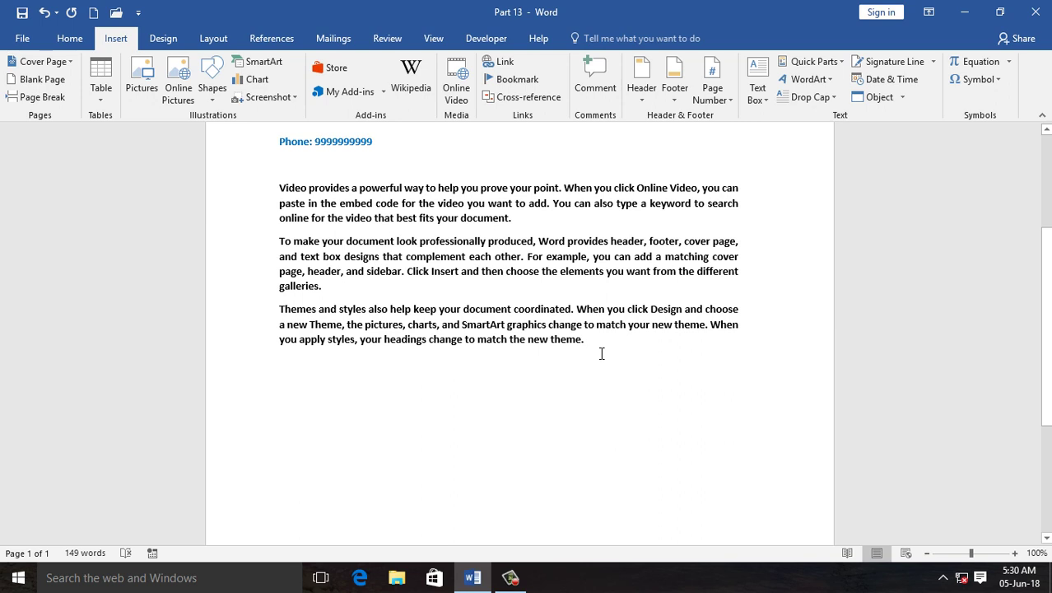
text(high)
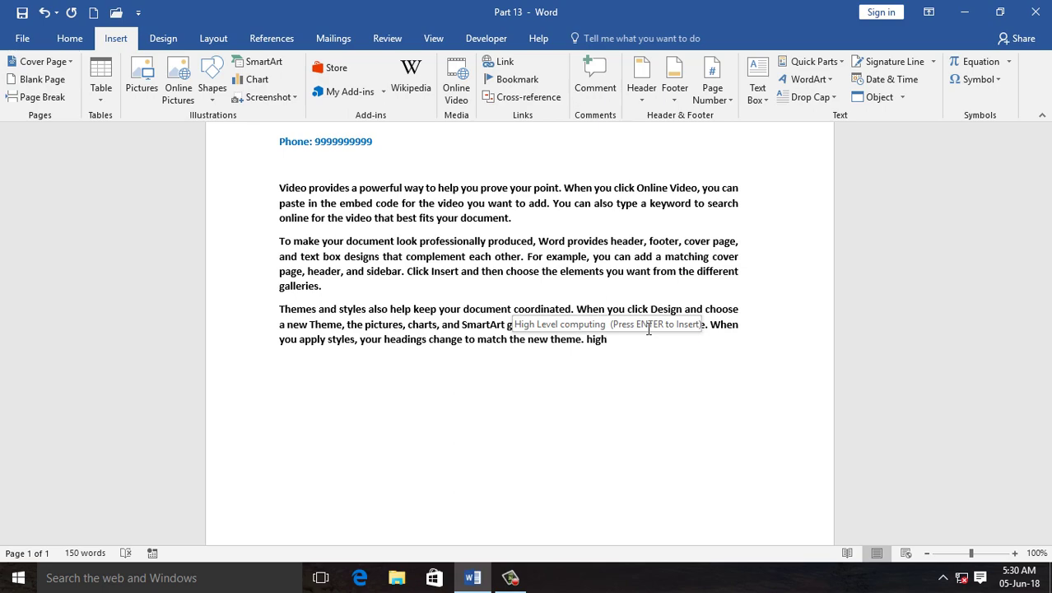
key(Return)
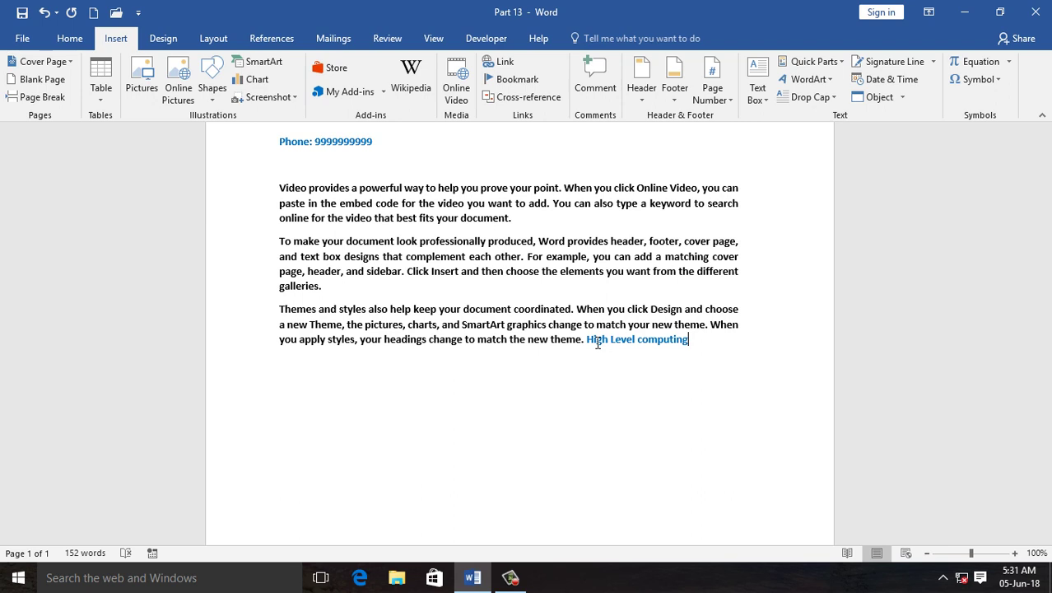
click(813, 61)
mouse_move(823, 85)
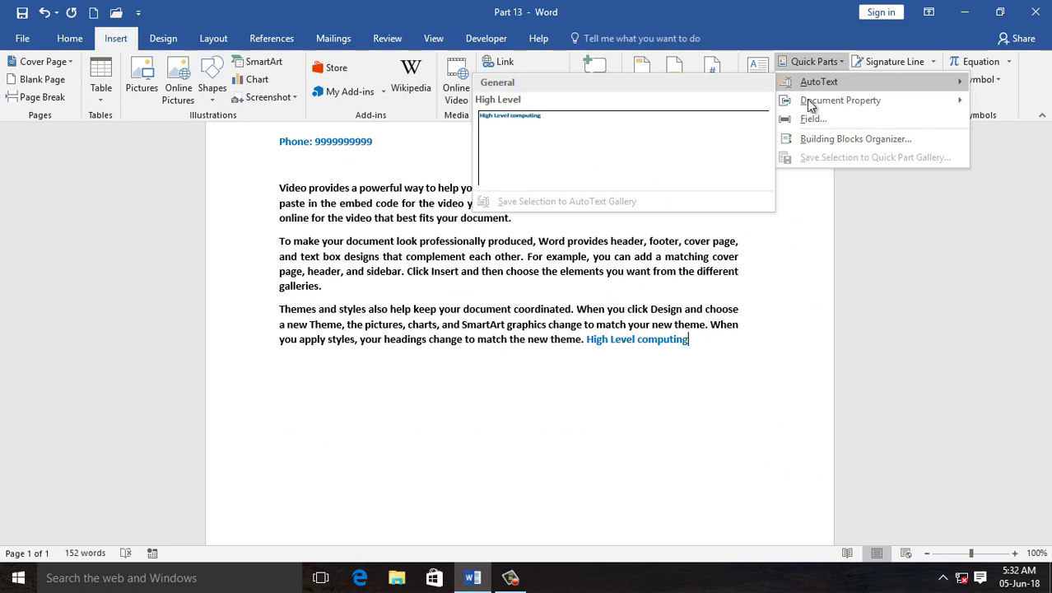
Step: Show the Document Property submenu listing fields from Abstract and Author to Title
mouse_move(809, 103)
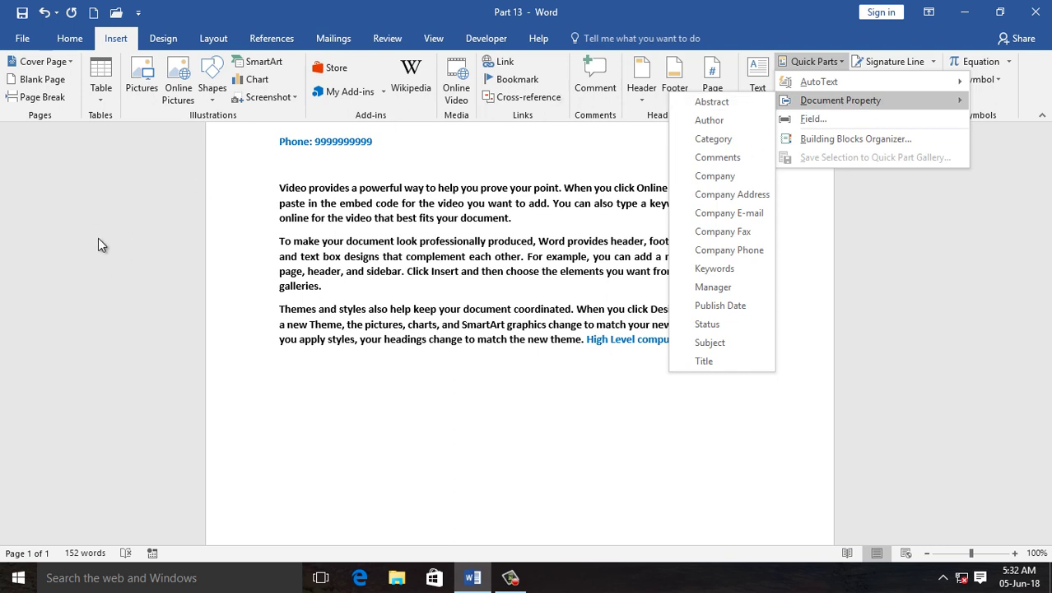
Step: From File > Info, choose Advanced Properties to show Part 13's Summary details
click(24, 43)
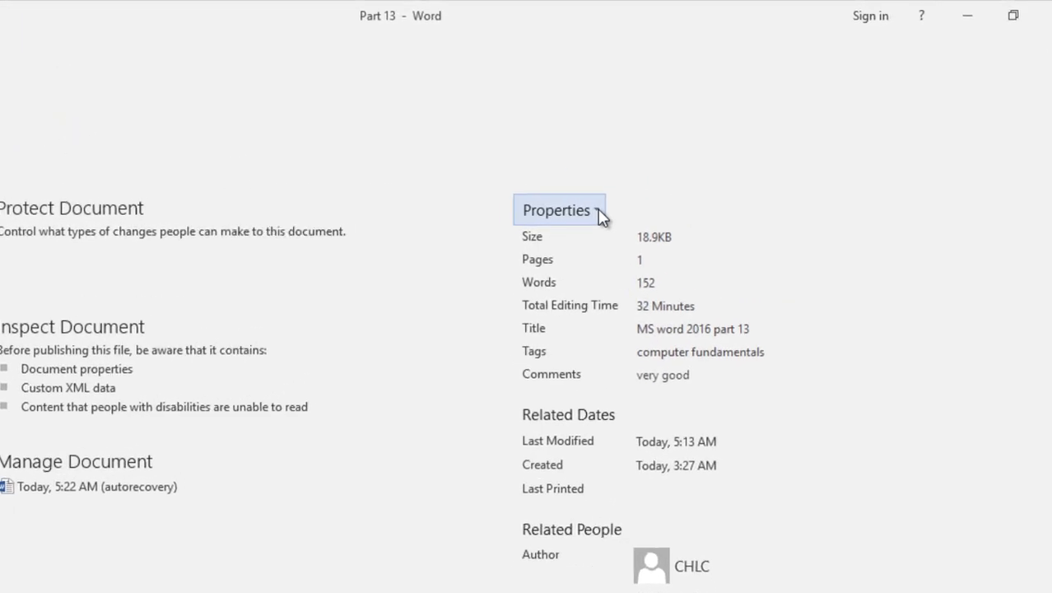
click(552, 236)
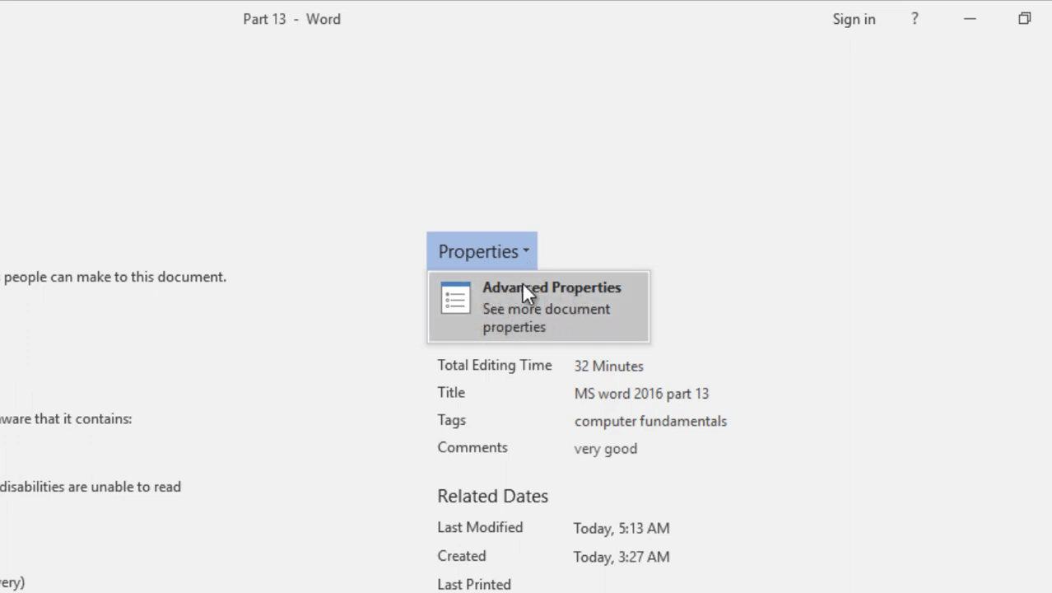
click(524, 322)
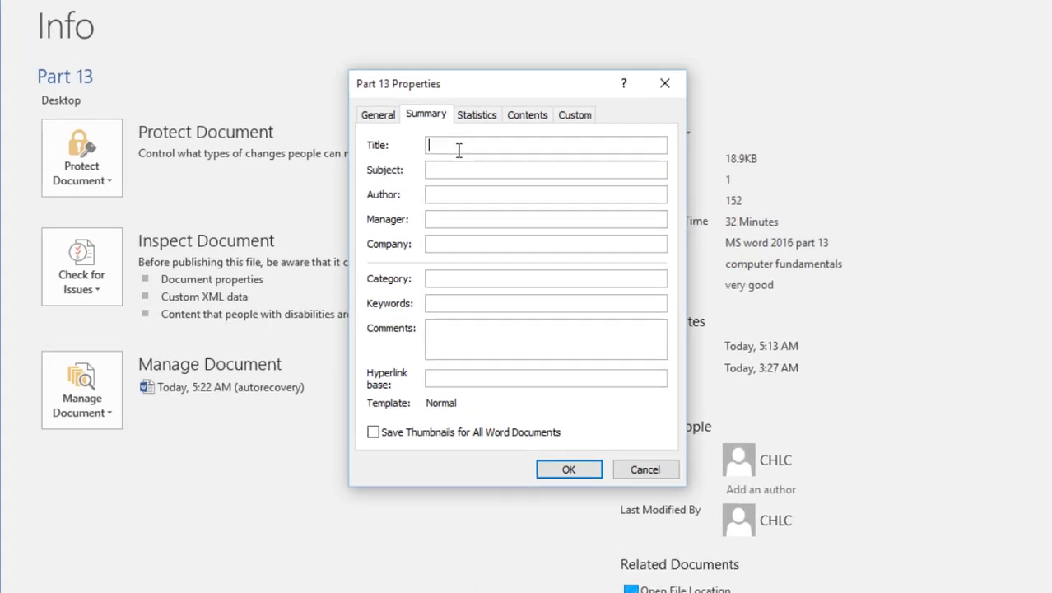
Step: Enter title MS Word 2016, subject Computer, the manager's name and company High Level Computing
text(MS Wo)
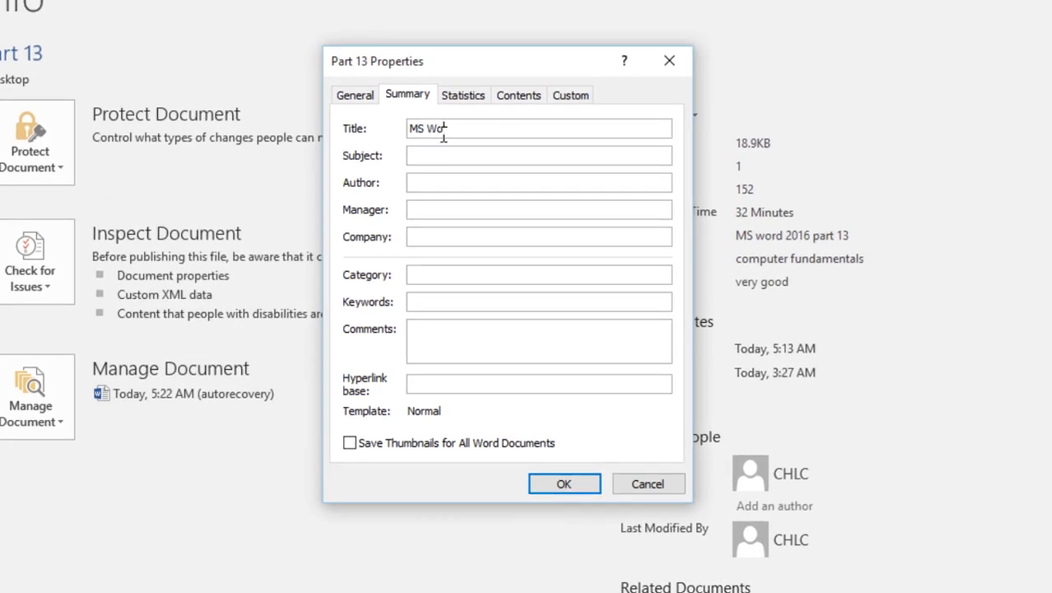
text(rd )
text(2016)
click(465, 192)
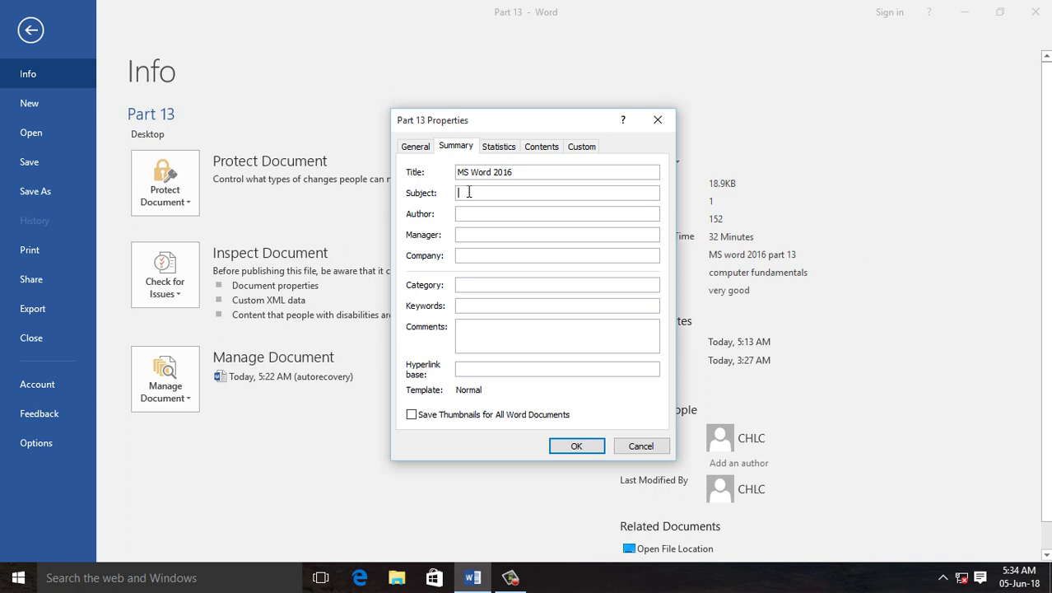
text(Computer)
click(472, 212)
click(500, 239)
text(aj)
click(469, 255)
text(High L)
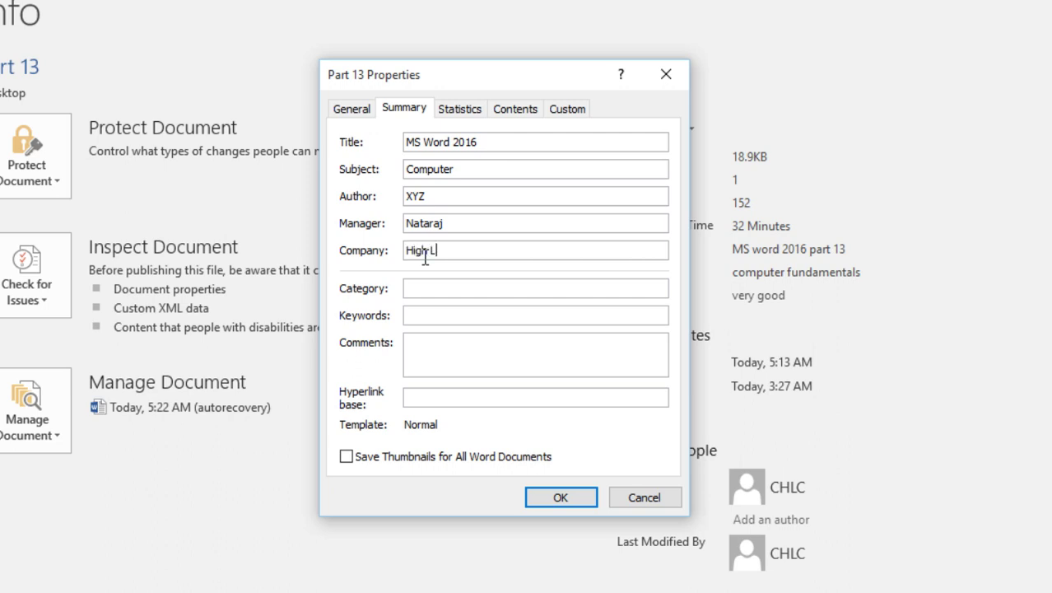
text(evel C)
text(omputing)
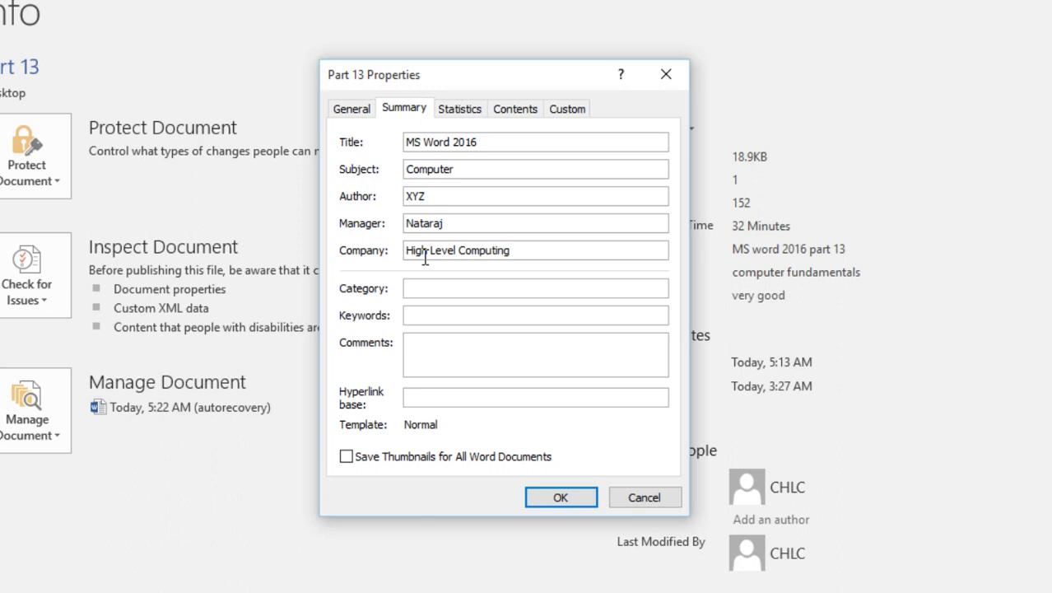
Step: Add category Software, keywords 'Computer, Sof…', comment 'Very Good' and hyperlink base highlevelcomputing.com, then save
click(453, 289)
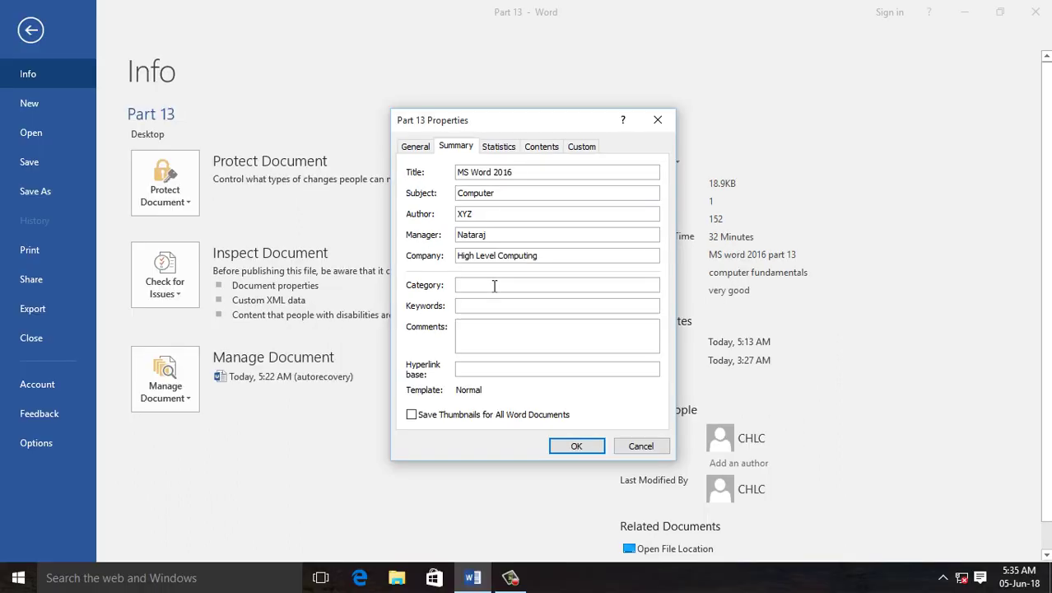
text(Software)
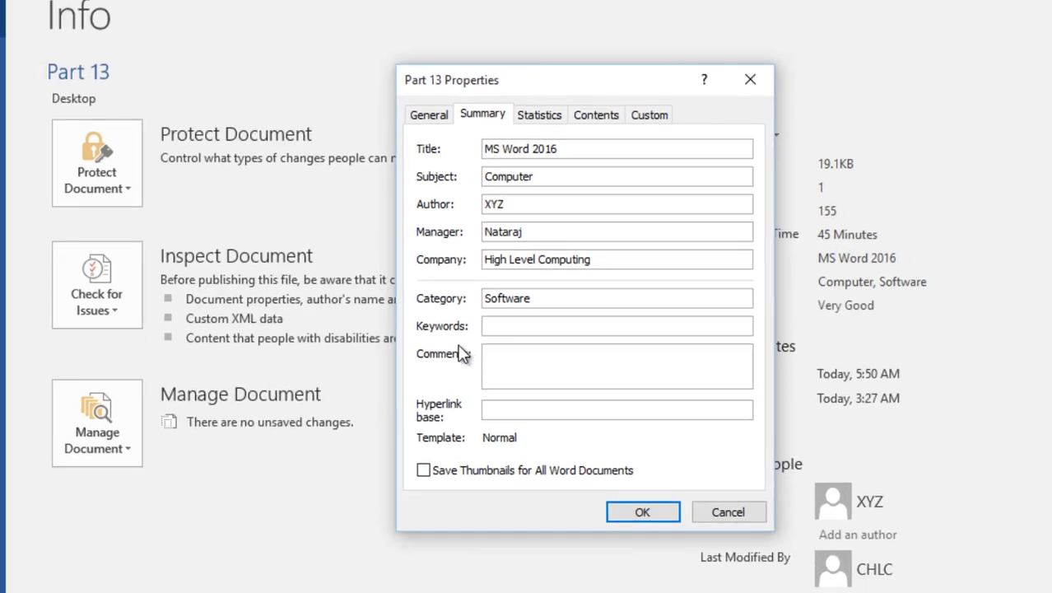
key(Tab)
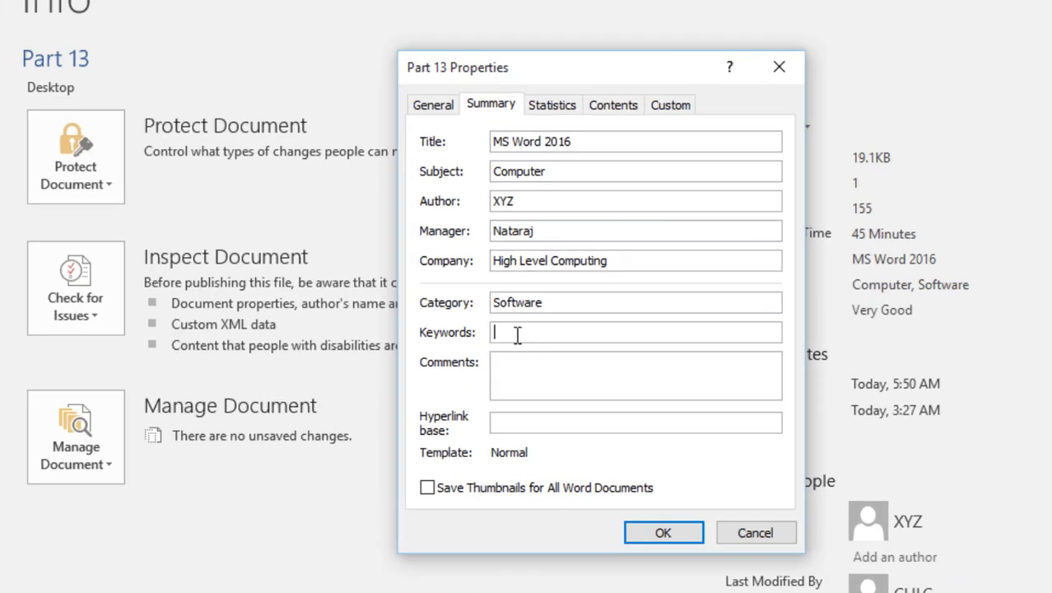
text(Computer, S)
text(oftware)
click(510, 364)
text(Very Go)
text(od)
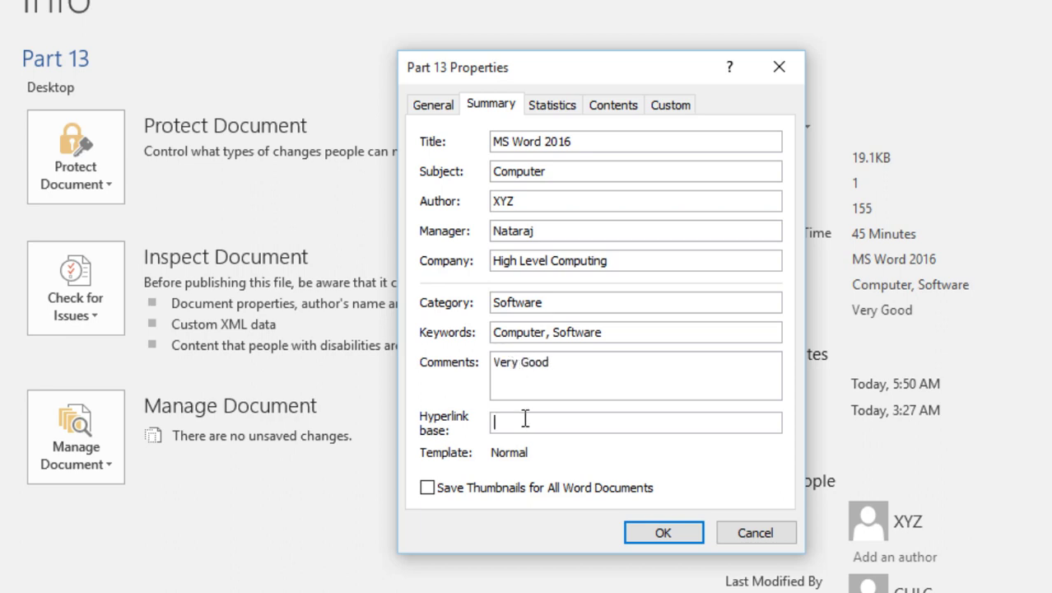
click(525, 419)
text(www.)
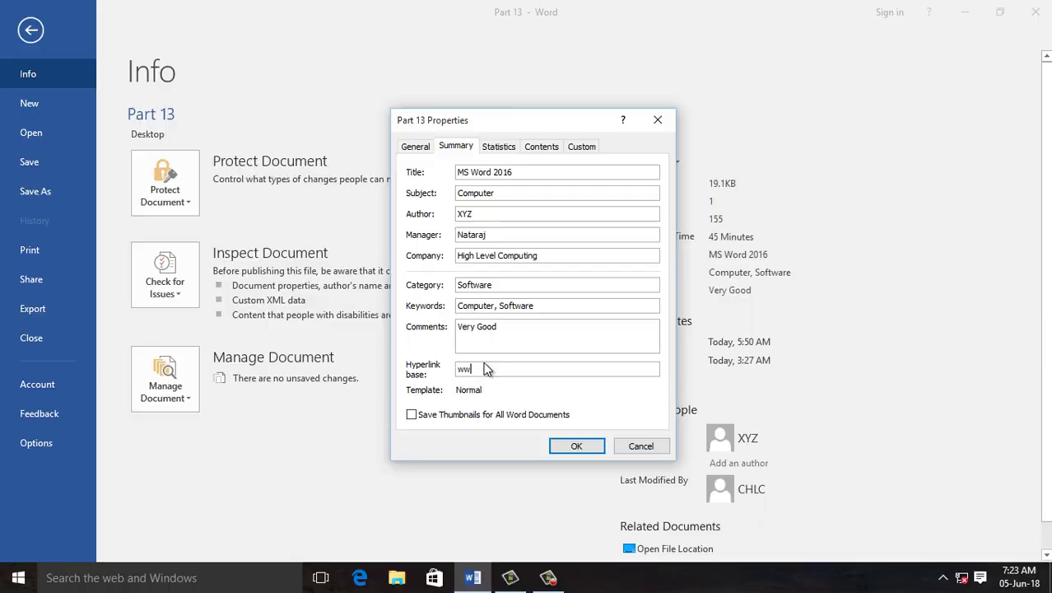
text(h)
text(ighlevelcom)
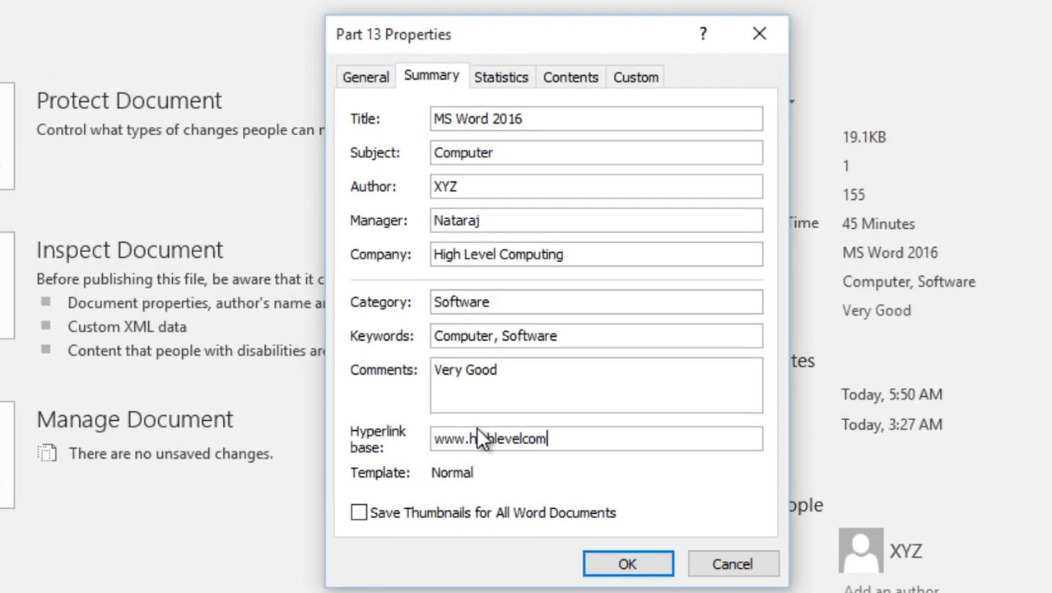
text(puting)
text(.com)
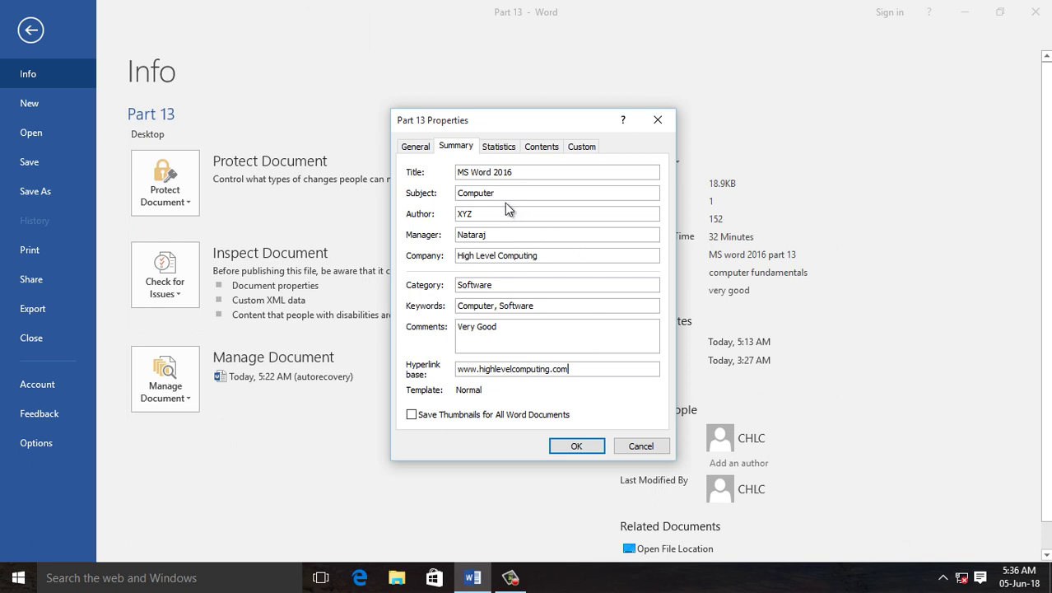
click(577, 447)
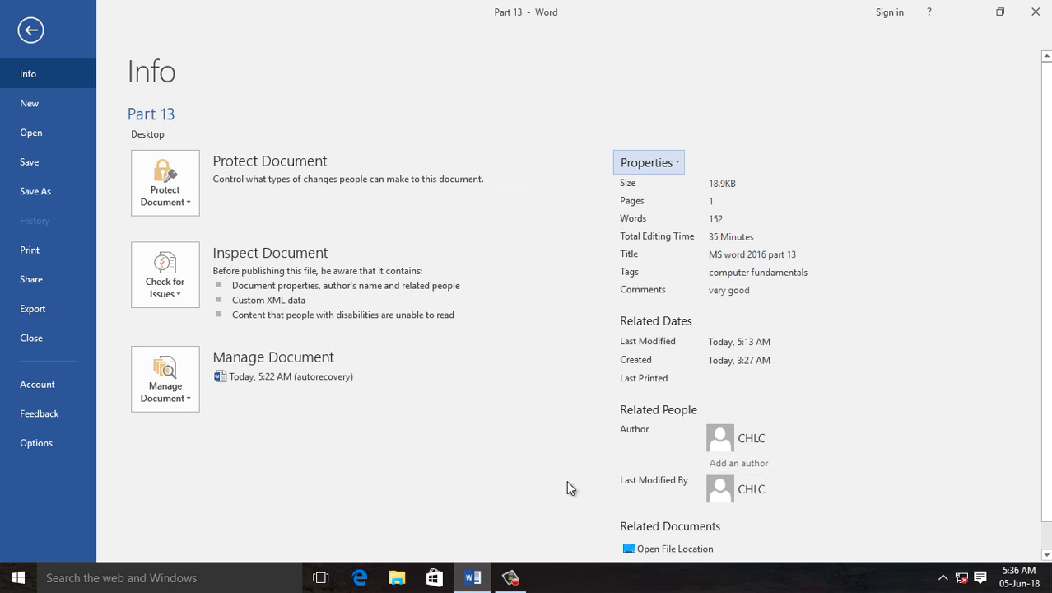
click(31, 32)
scroll(510, 247, down, 1)
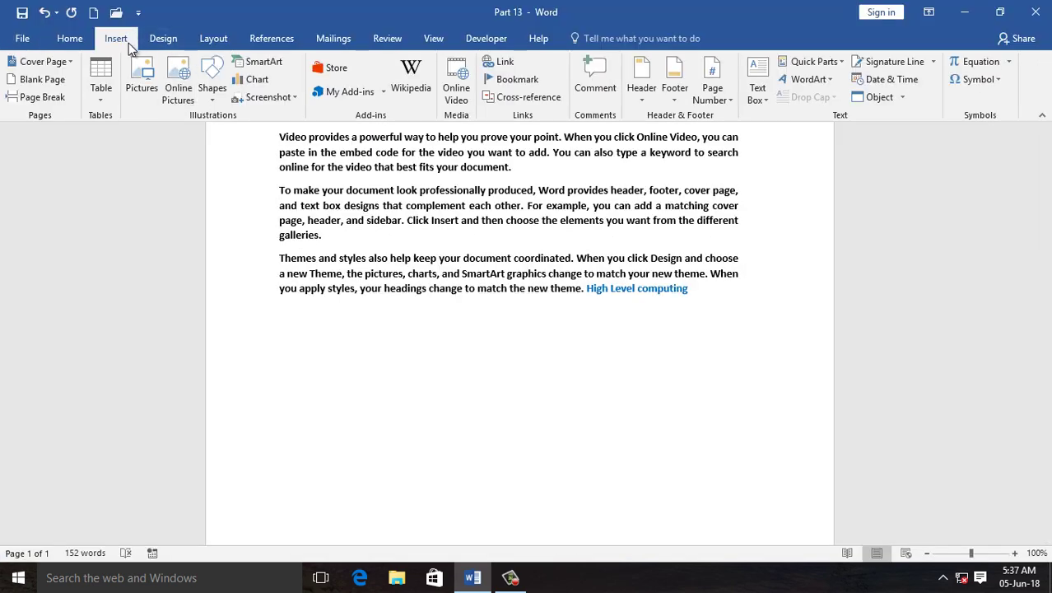
click(811, 62)
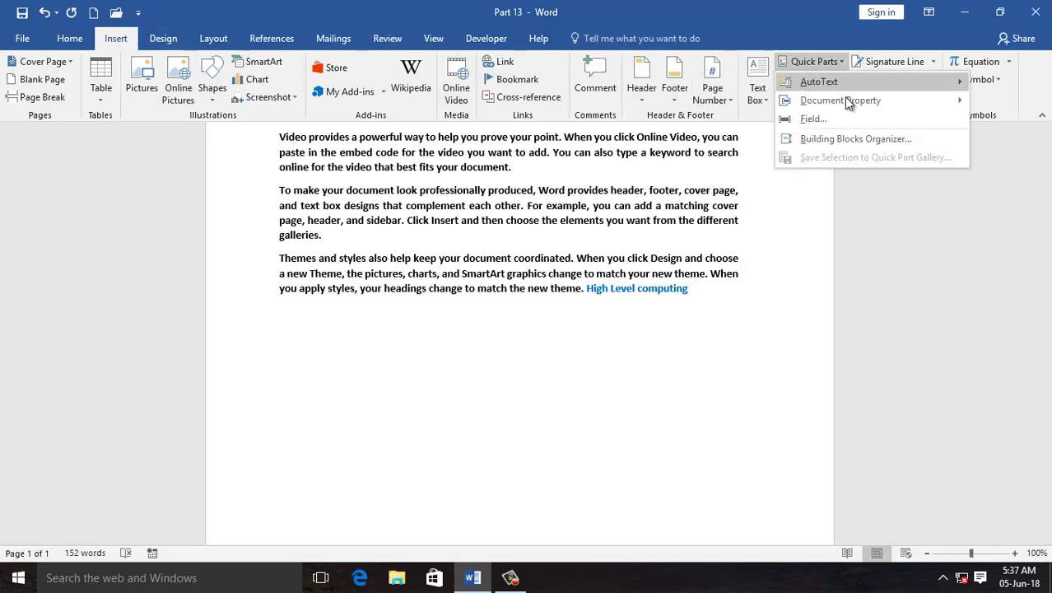
mouse_move(846, 106)
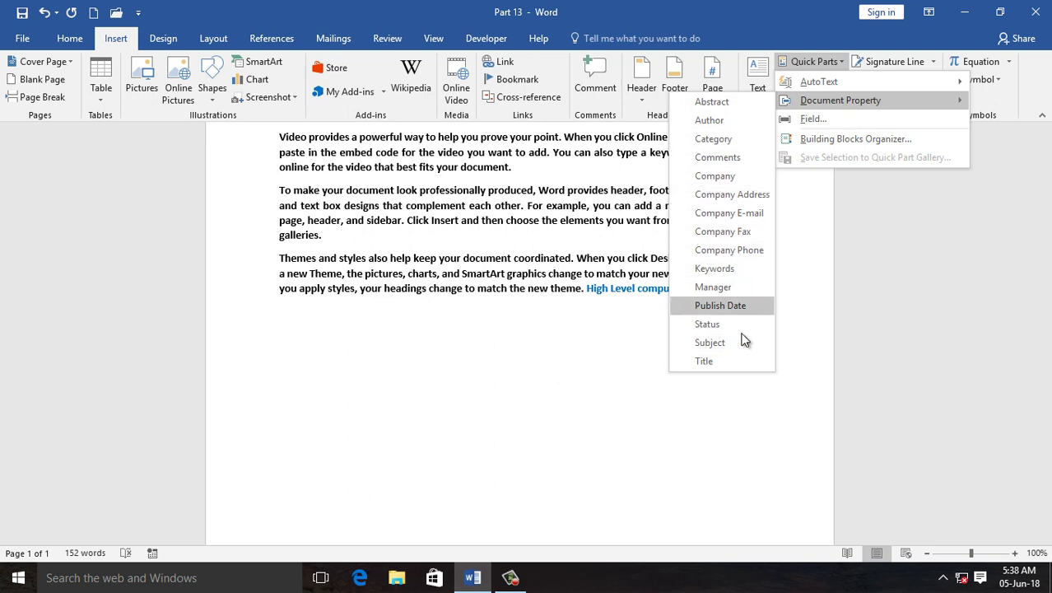
click(321, 336)
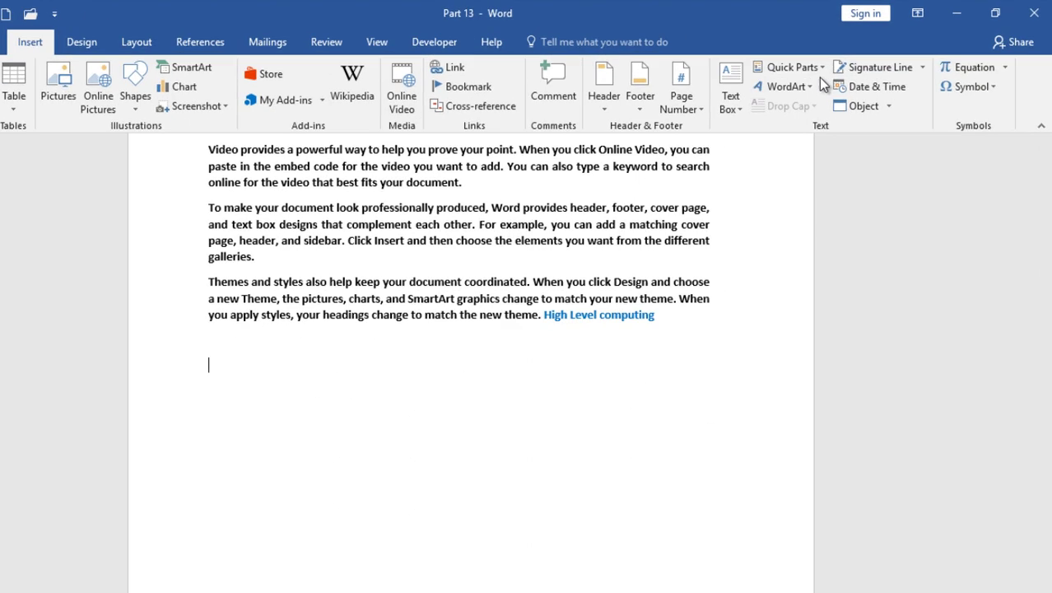
click(833, 64)
mouse_move(770, 157)
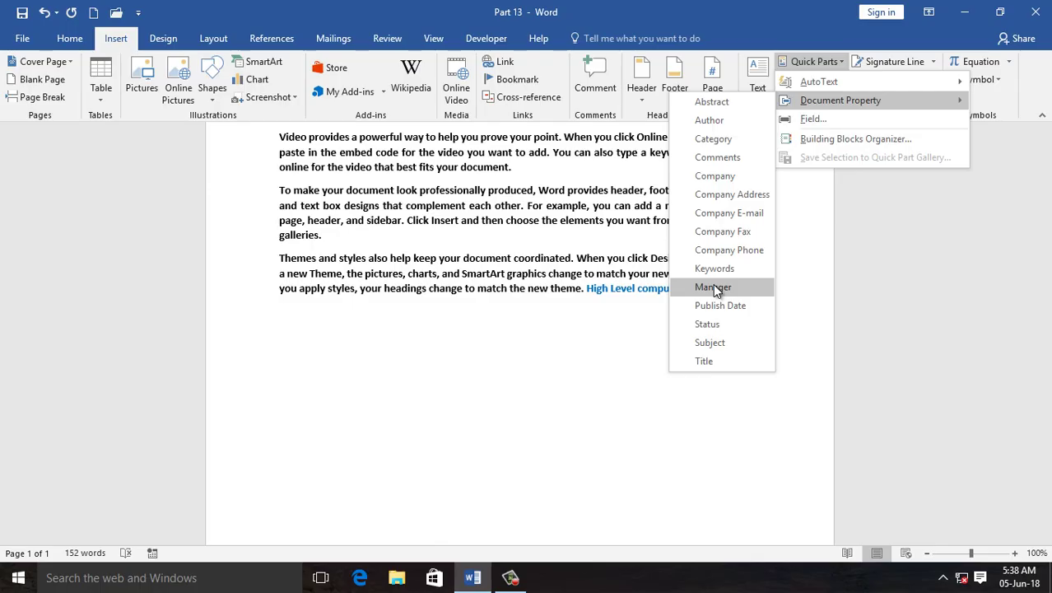
click(713, 286)
text(Nataraj)
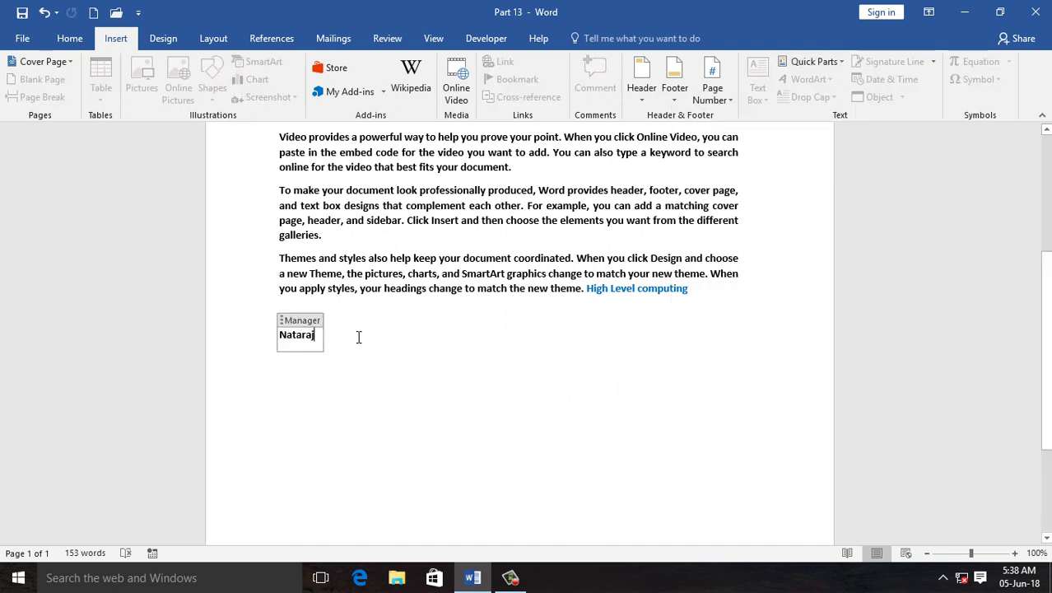
click(262, 359)
click(291, 393)
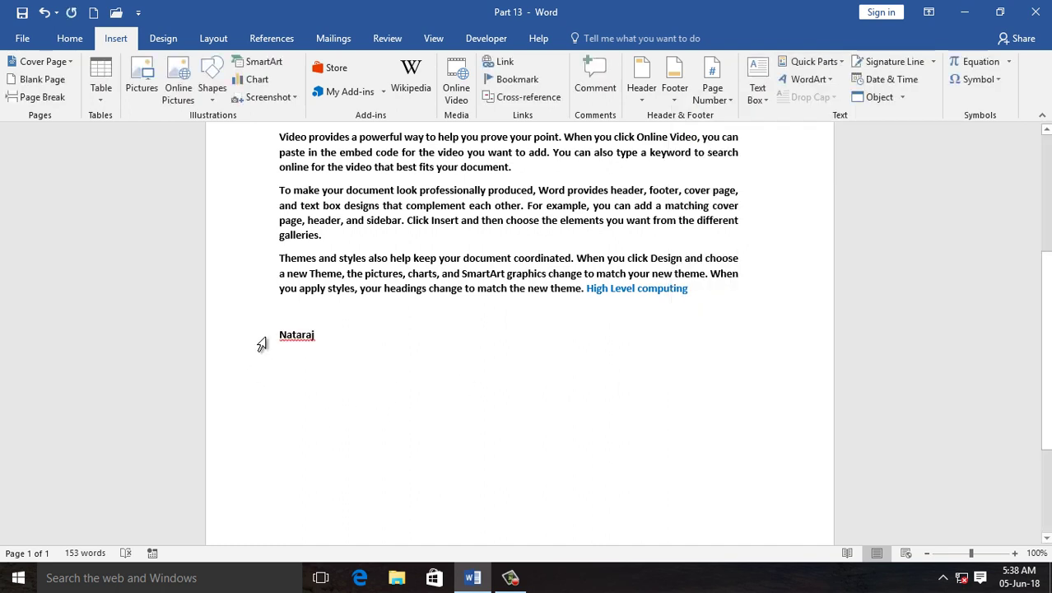
click(841, 63)
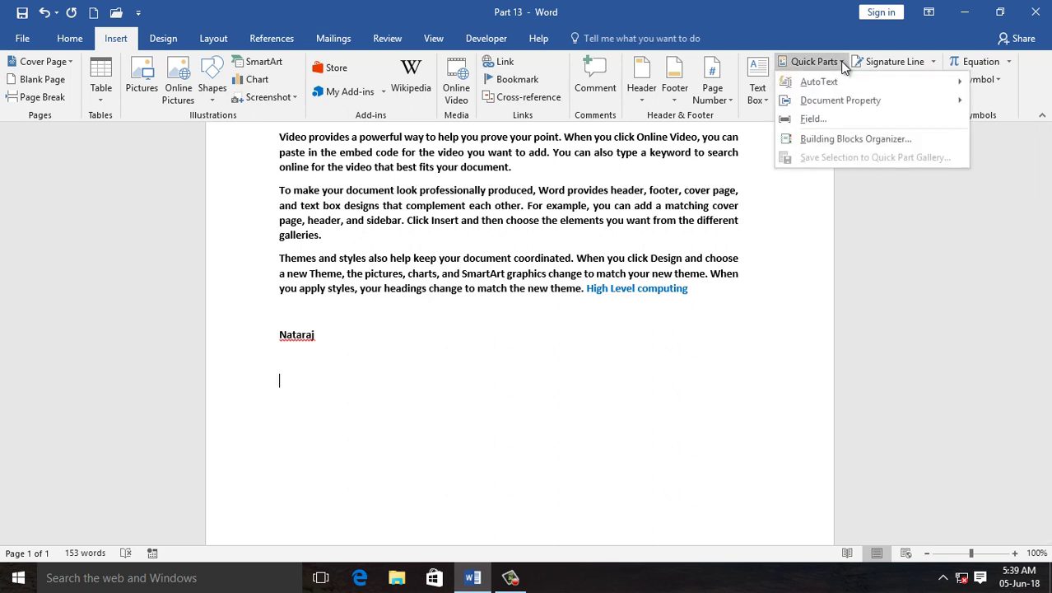
mouse_move(846, 100)
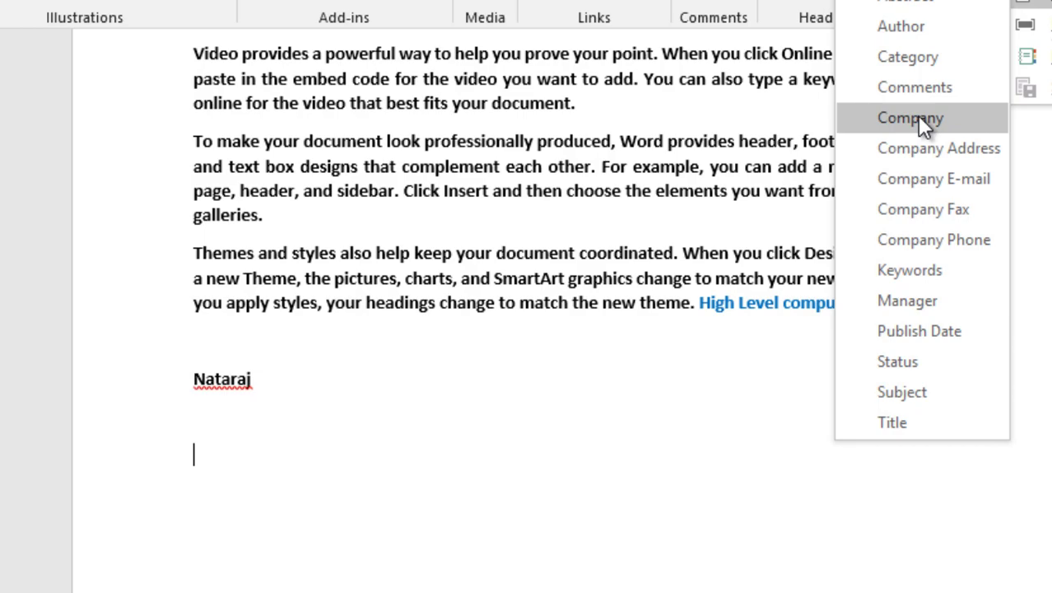
click(918, 118)
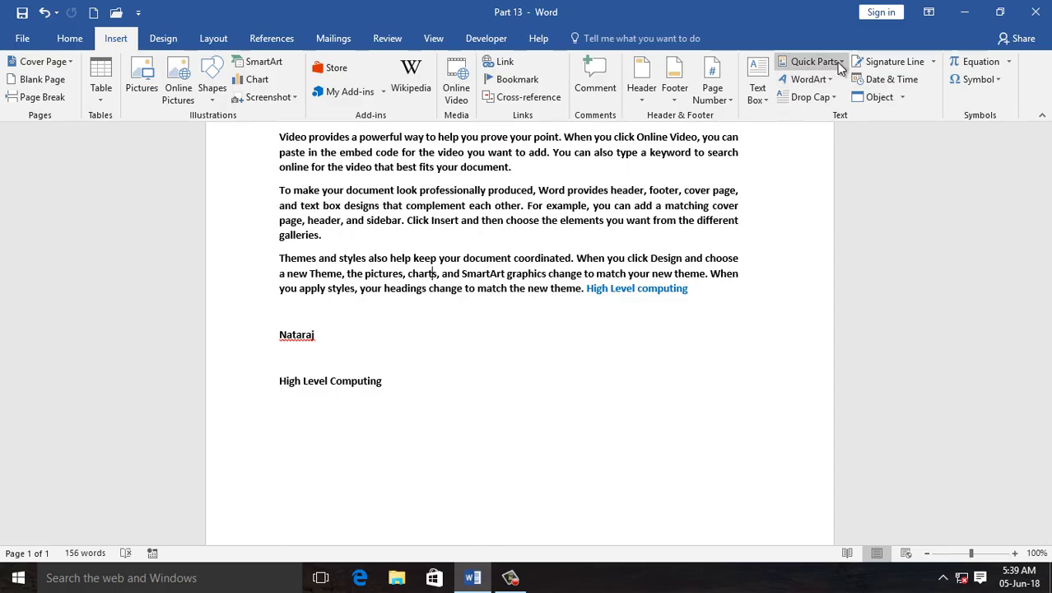
click(839, 62)
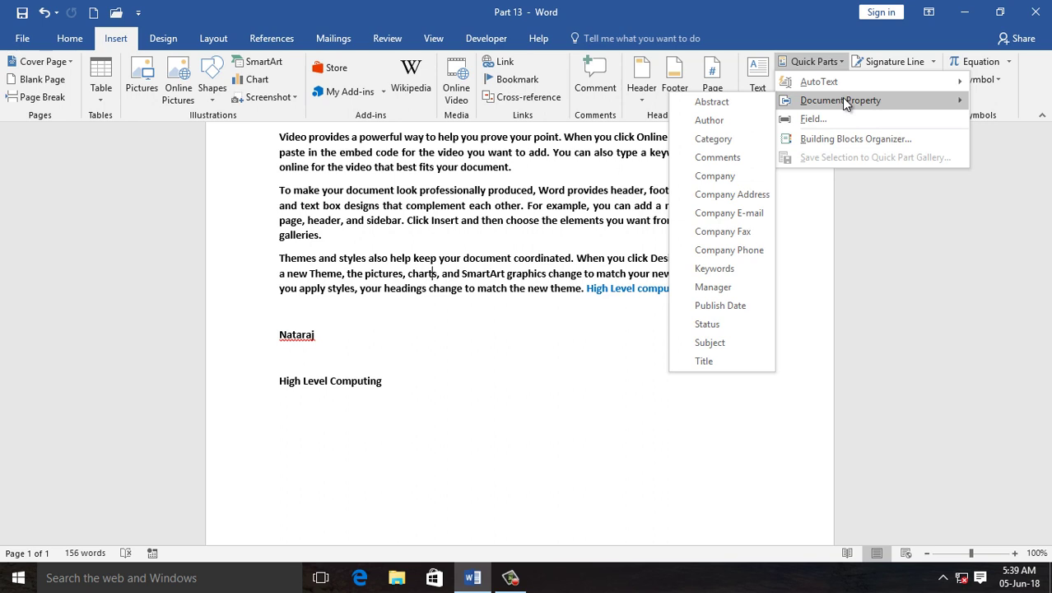
click(366, 387)
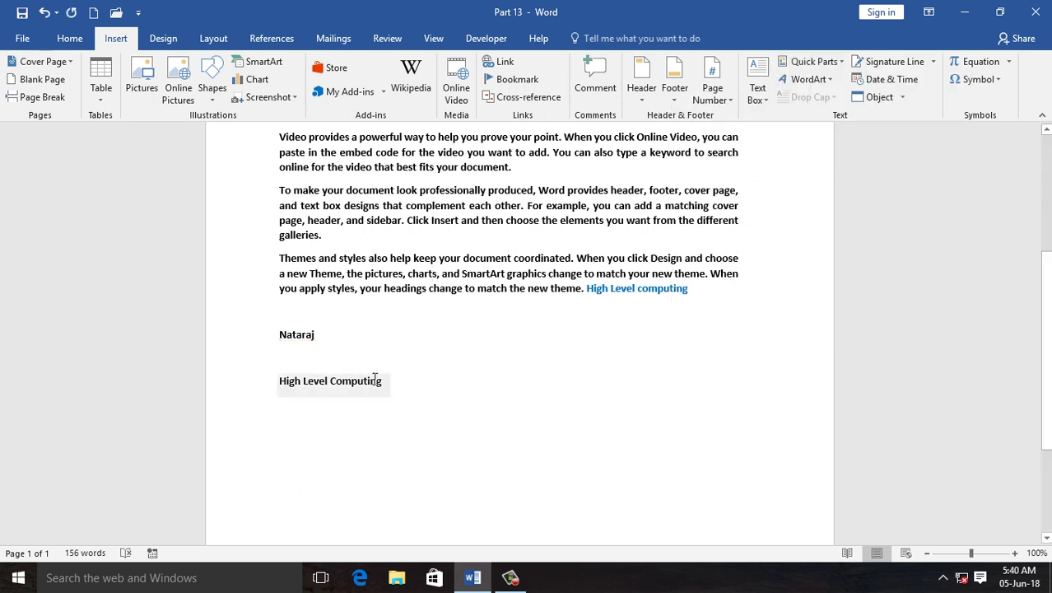
drag(366, 387, 274, 338)
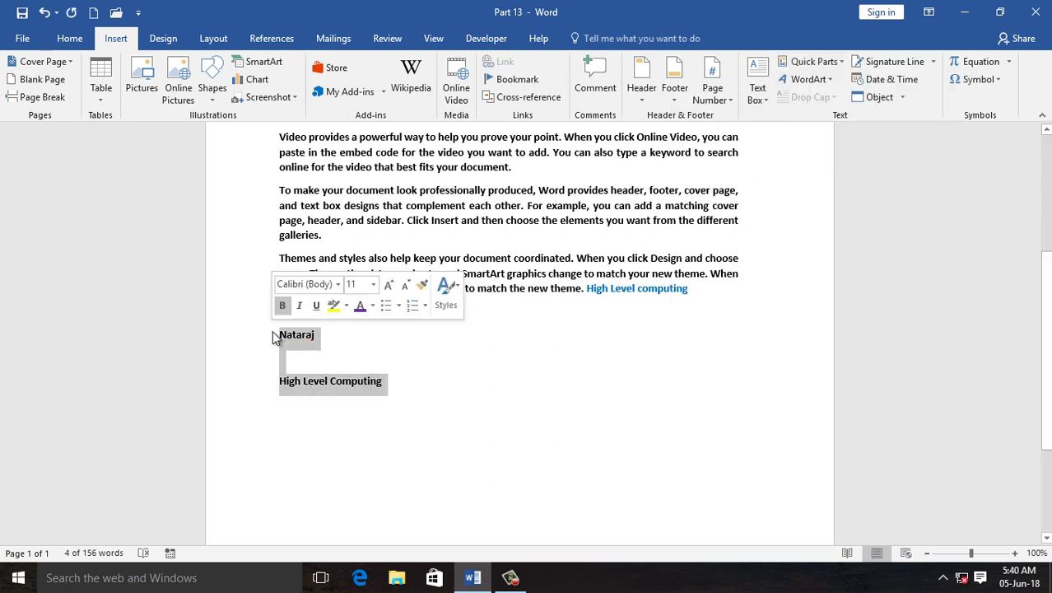
key(Delete)
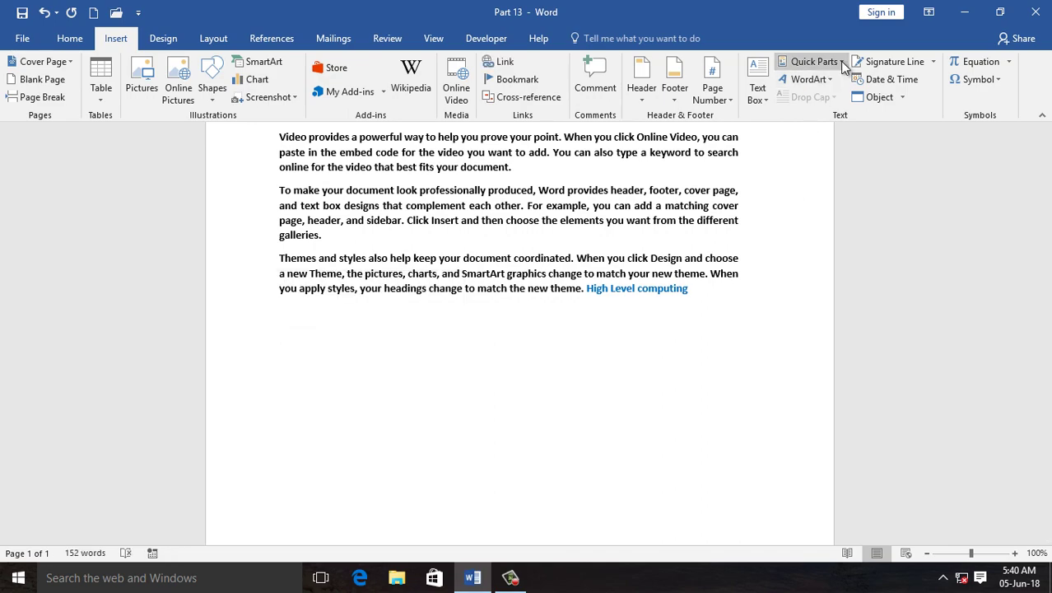
Step: Insert the Author field with Lowercase format below the body text, showing 'xyz'
click(841, 64)
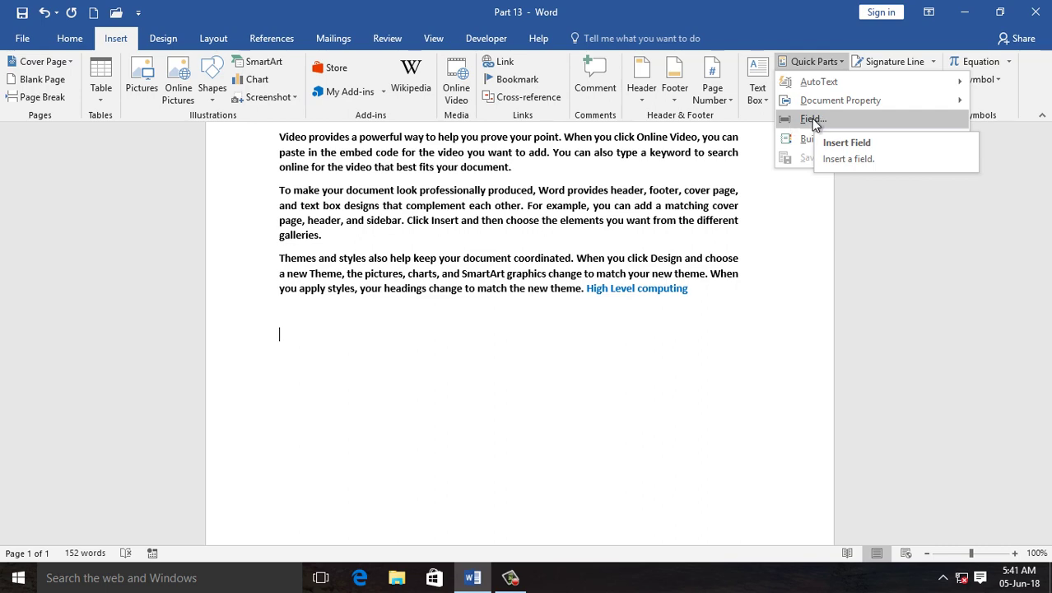
click(813, 120)
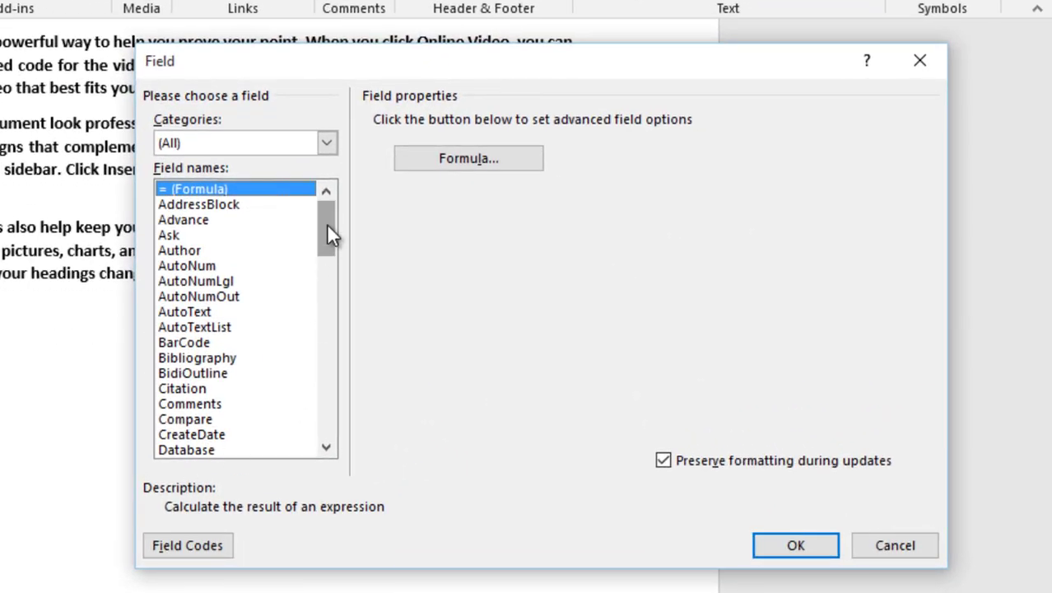
mouse_move(329, 234)
mouse_down()
mouse_move(328, 377)
mouse_move(330, 364)
mouse_move(586, 303)
mouse_move(592, 256)
mouse_up()
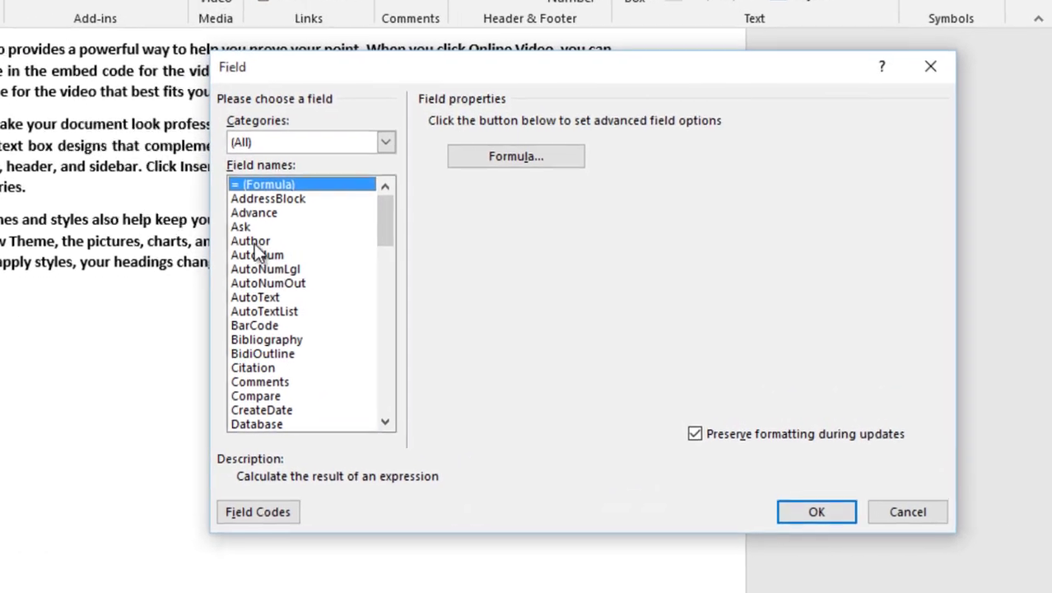
click(473, 273)
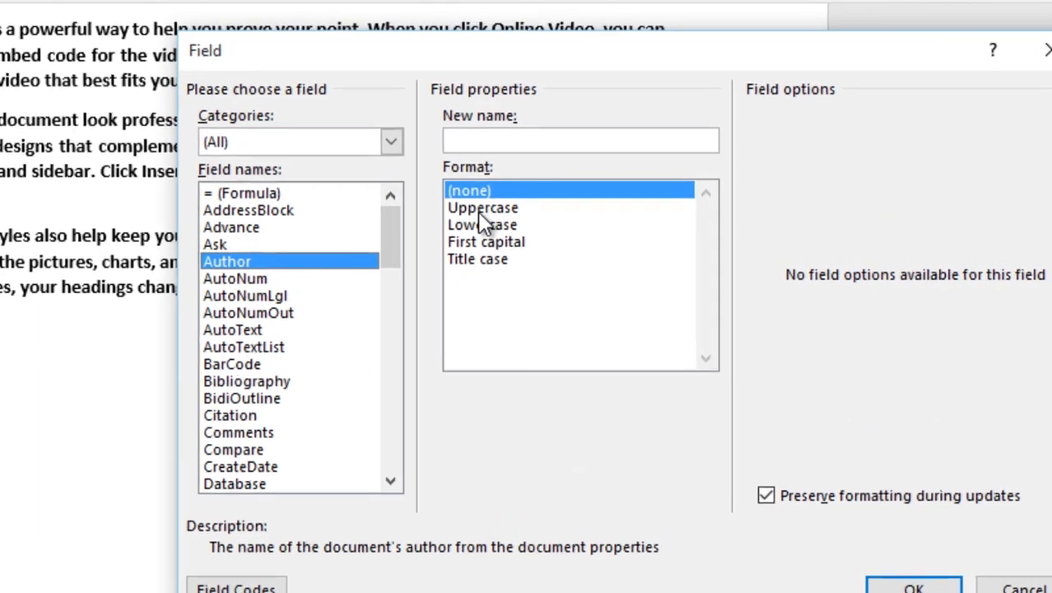
click(577, 228)
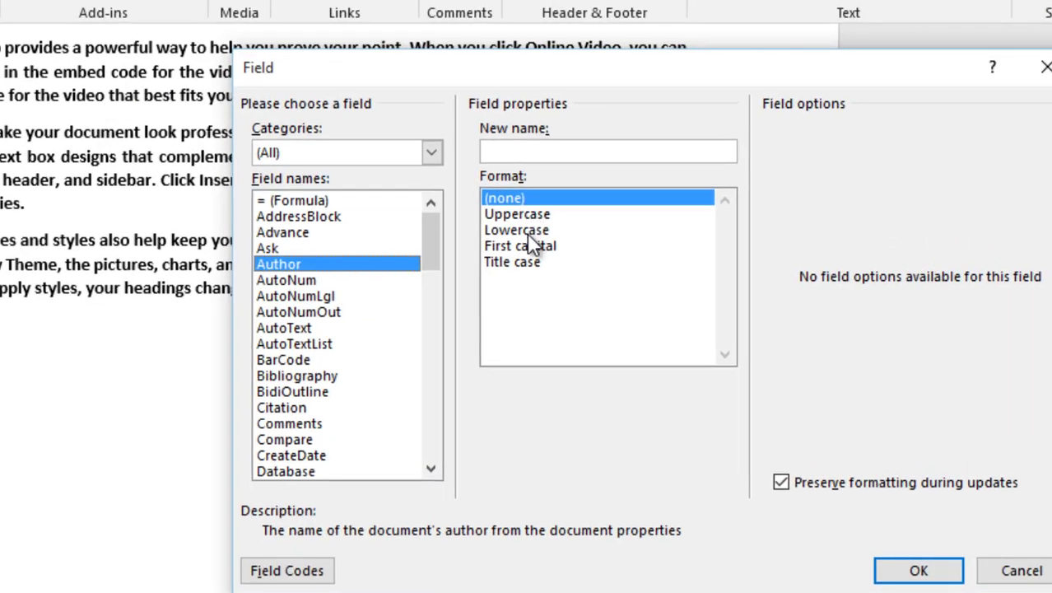
click(530, 233)
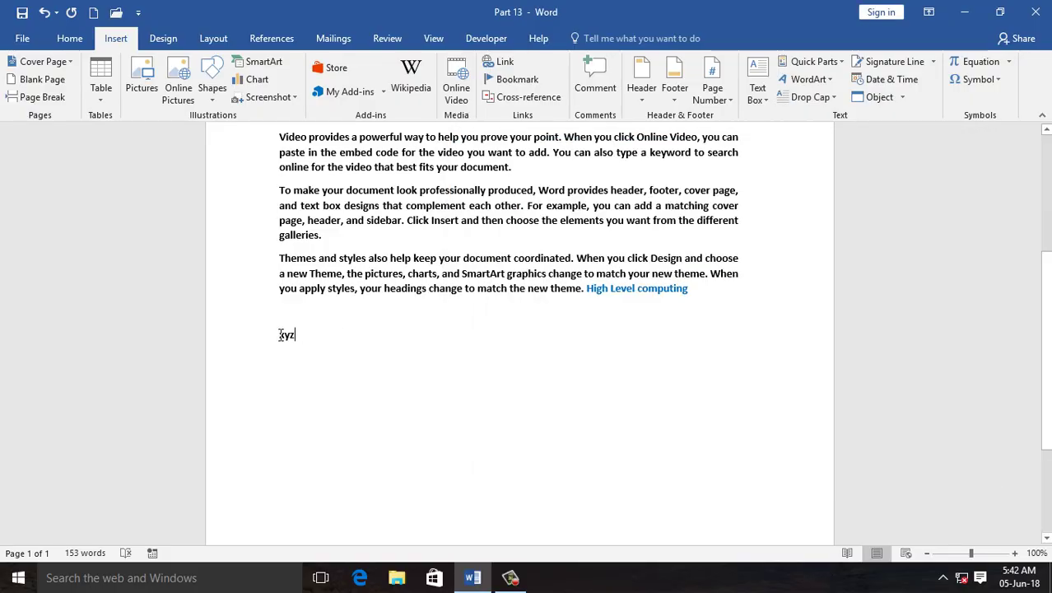
Step: Start a new line beneath the 'xyz' author field
double_click(282, 334)
click(365, 345)
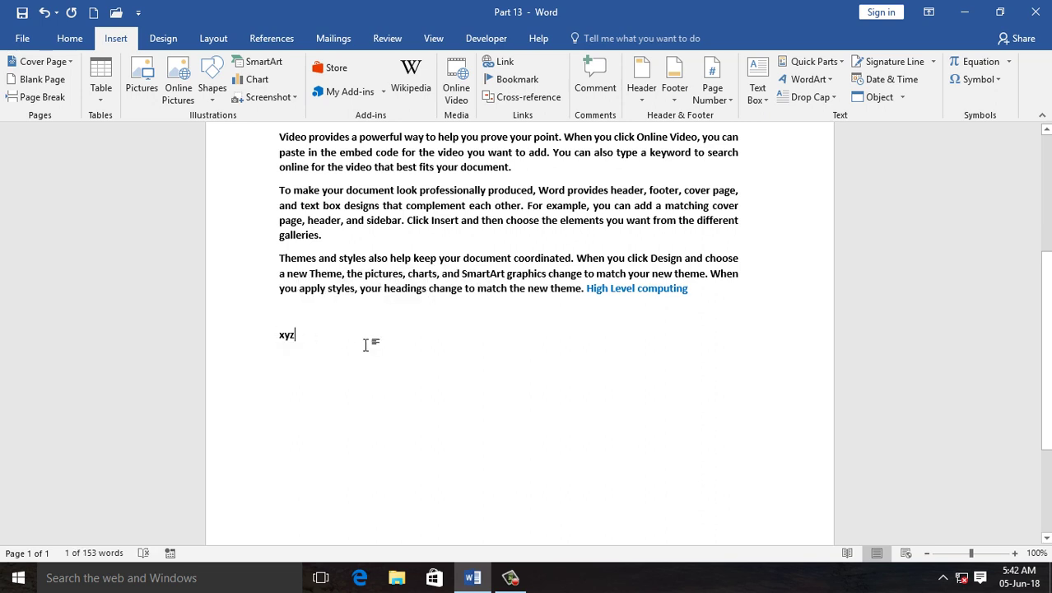
key(Return)
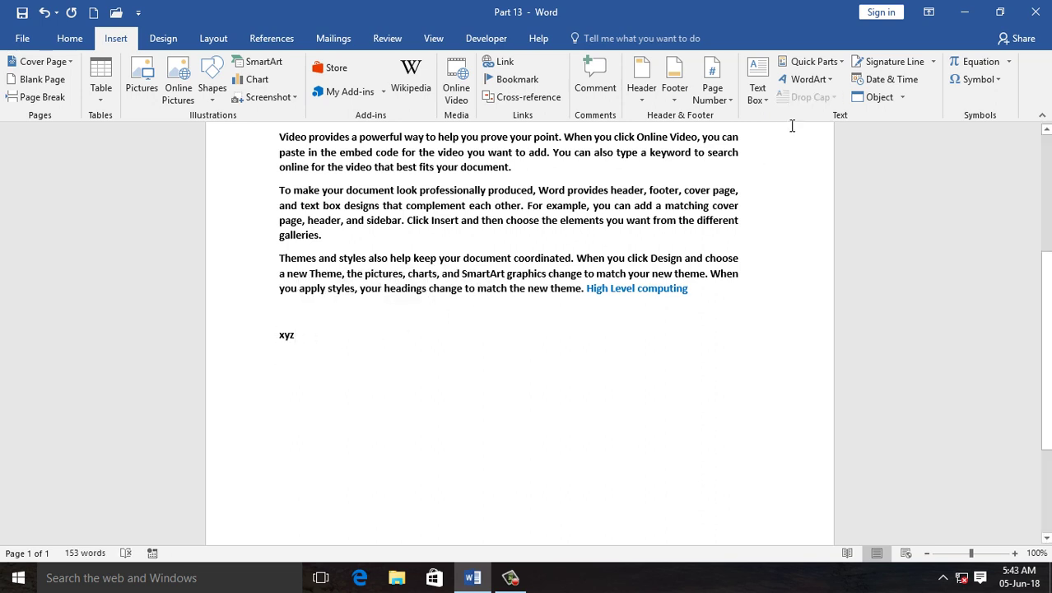
click(843, 63)
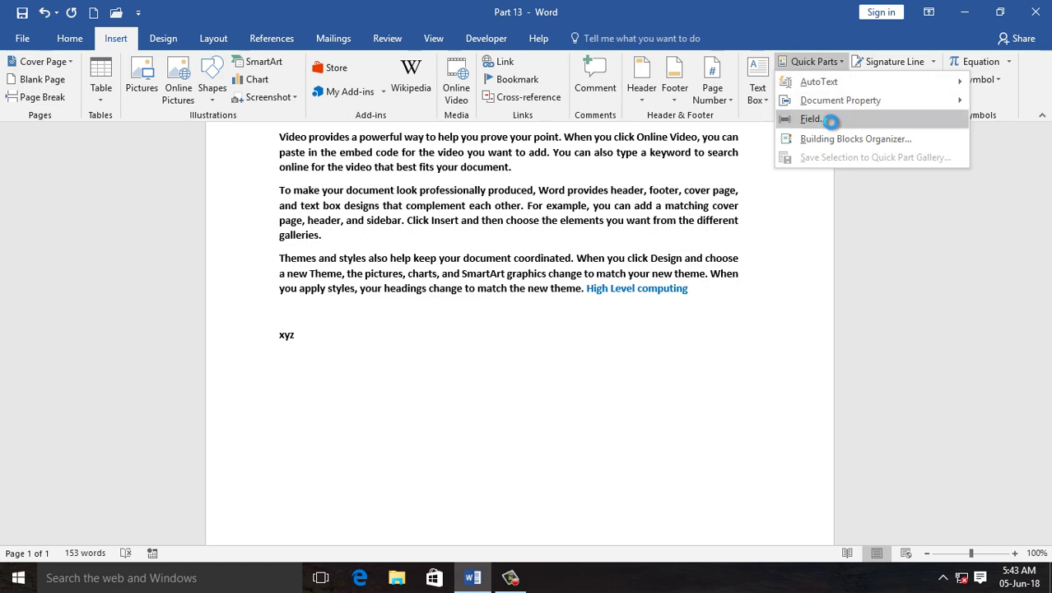
Step: Insert the Keywords field in Uppercase format, showing 'COMPUTER, SOFTWARE' below the author line
click(828, 120)
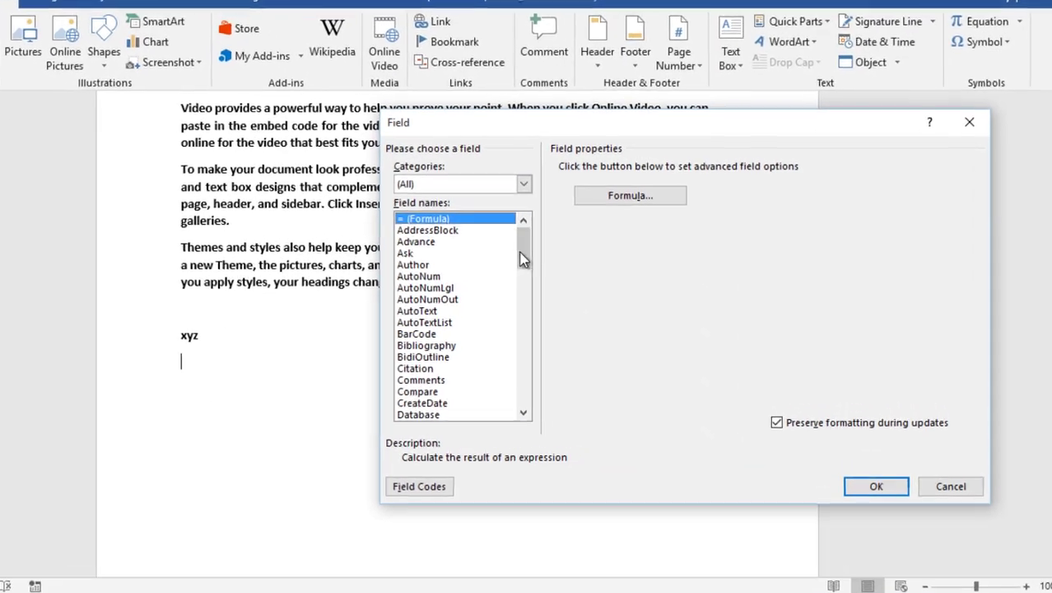
drag(549, 264, 549, 287)
mouse_move(445, 278)
mouse_down()
mouse_move(444, 319)
mouse_move(420, 324)
mouse_up()
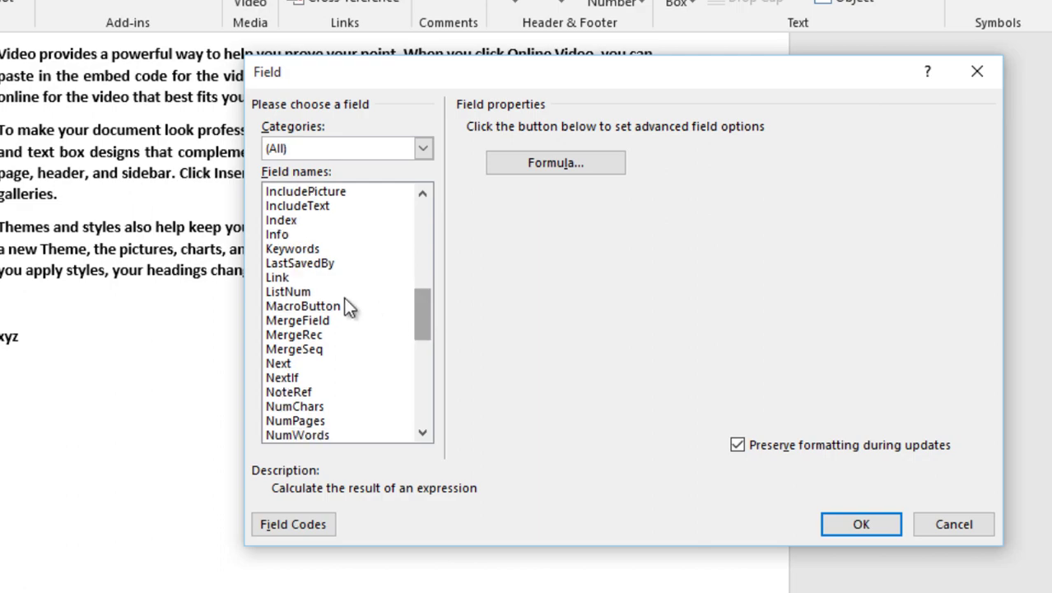
click(302, 248)
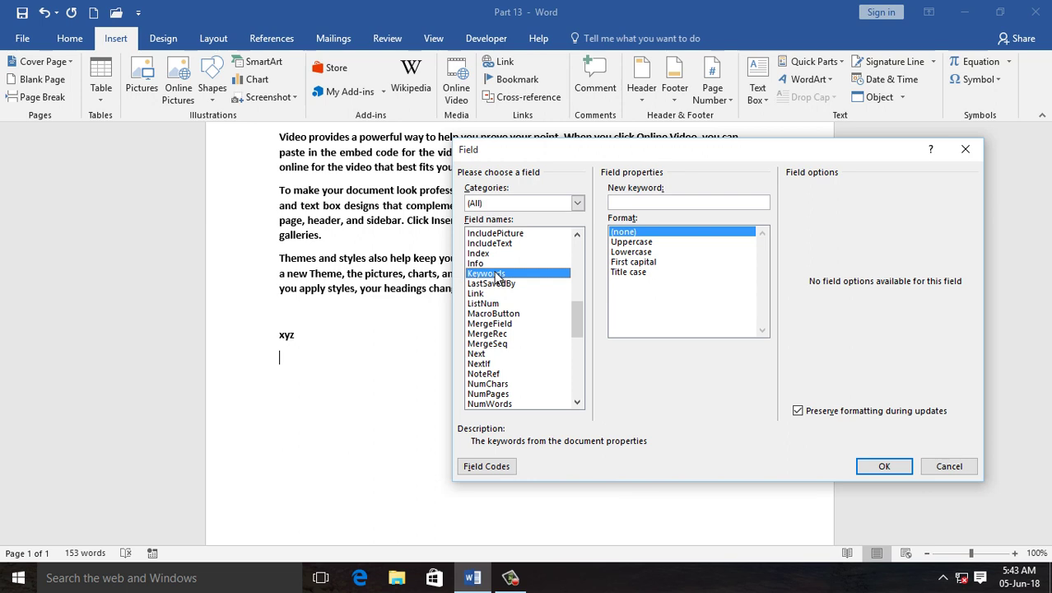
click(640, 244)
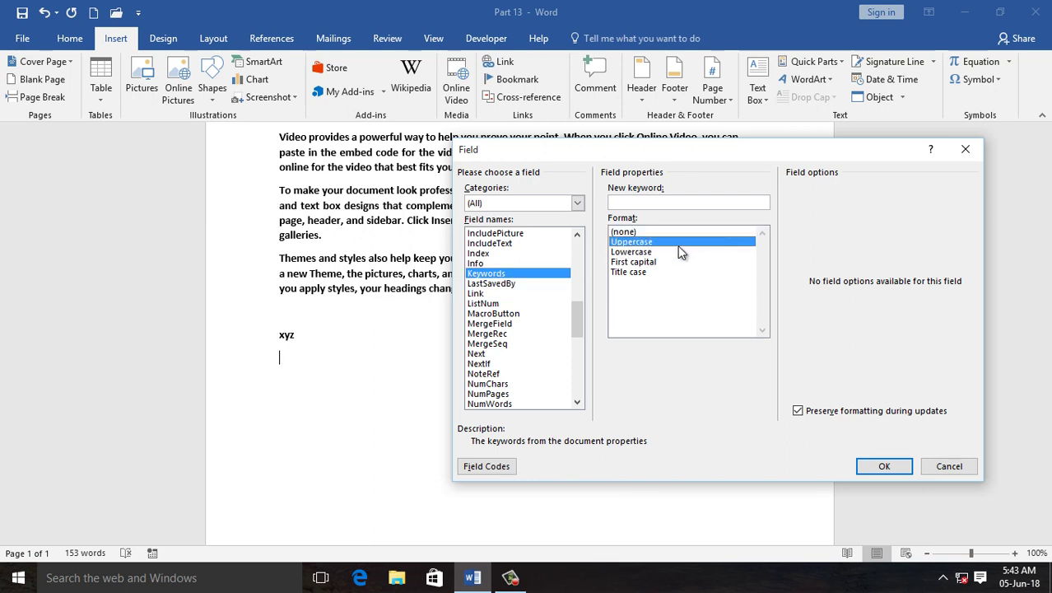
click(884, 466)
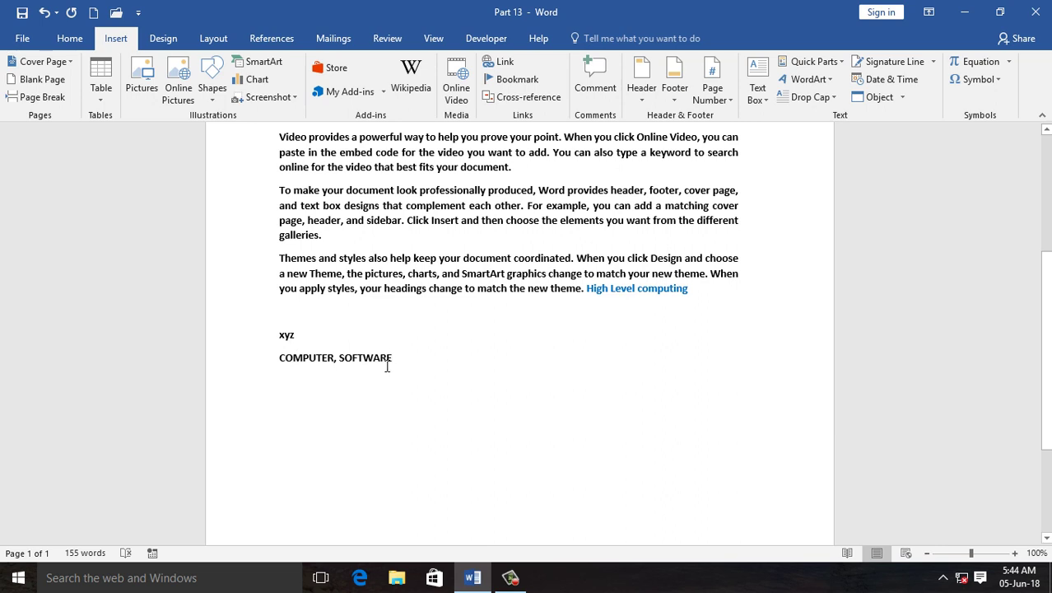
click(826, 61)
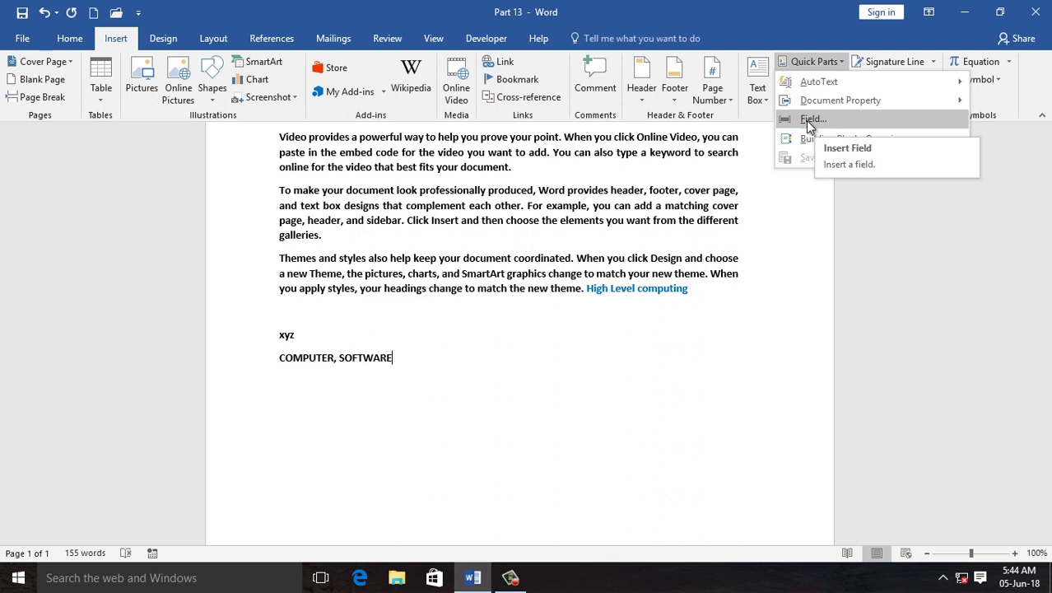
mouse_move(821, 102)
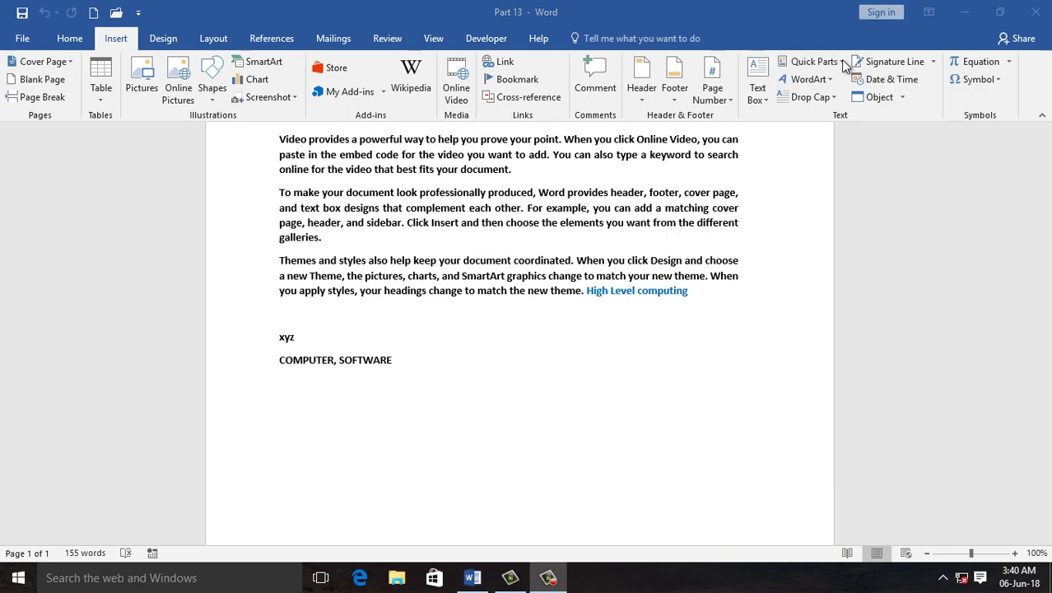
click(843, 63)
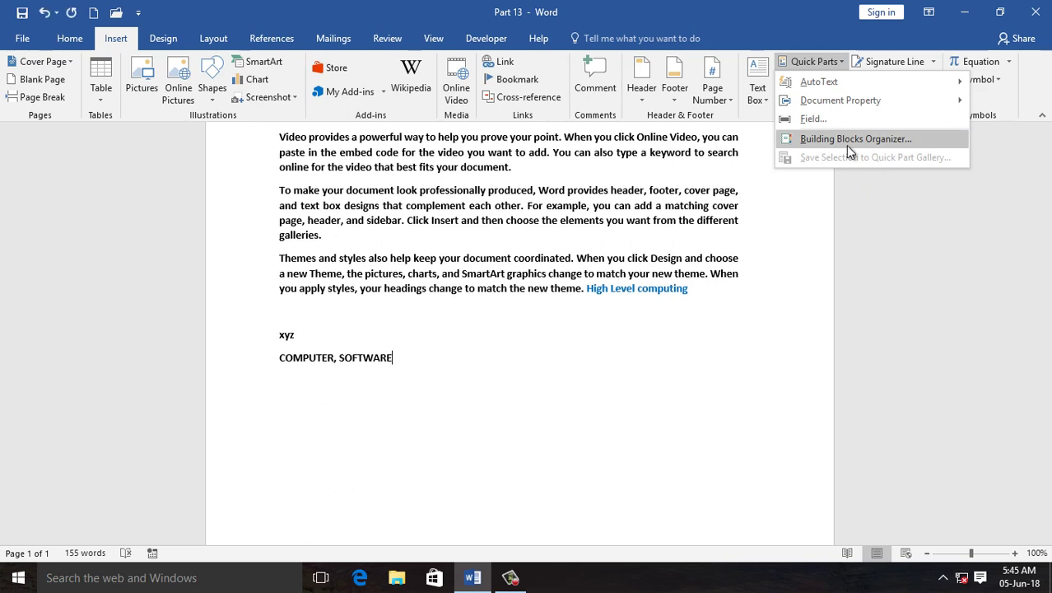
key(Escape)
Step: Save the heading-through-Phone-line letterhead as the 'High Level Computing' building block in General
scroll(729, 225, up, 5)
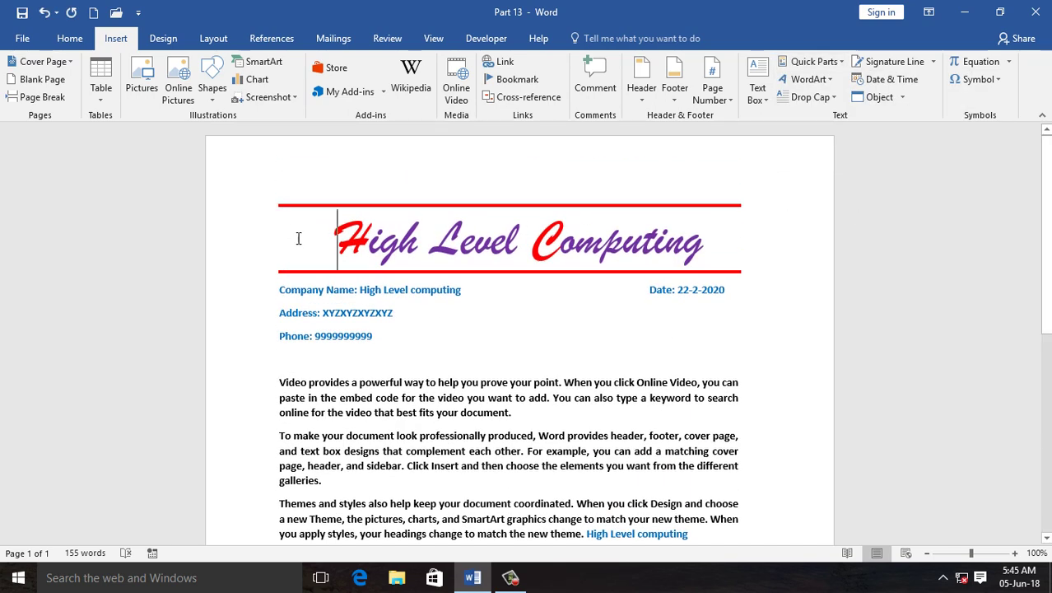
drag(298, 235, 416, 345)
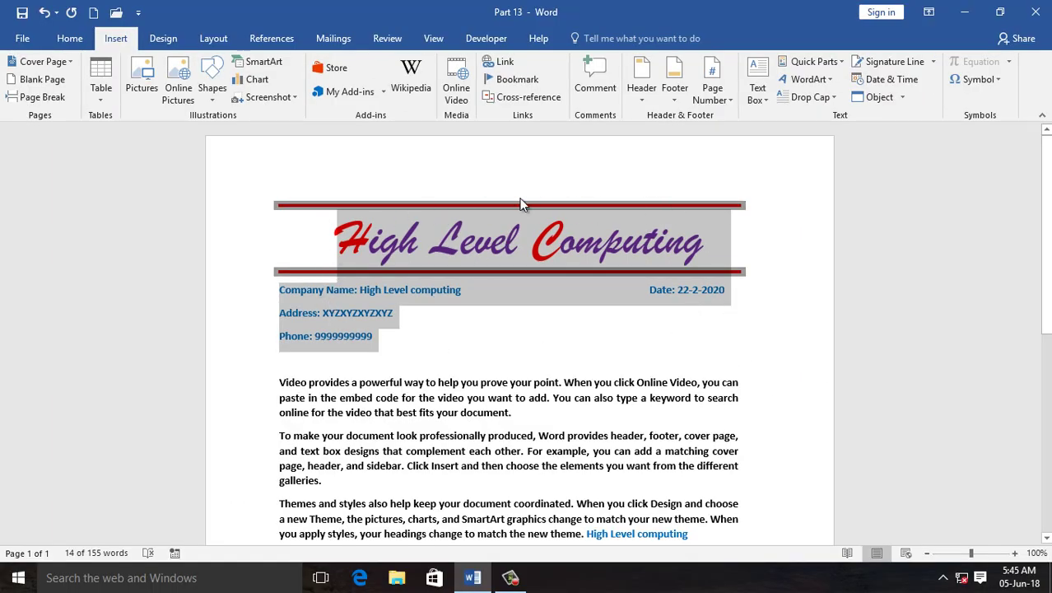
click(511, 260)
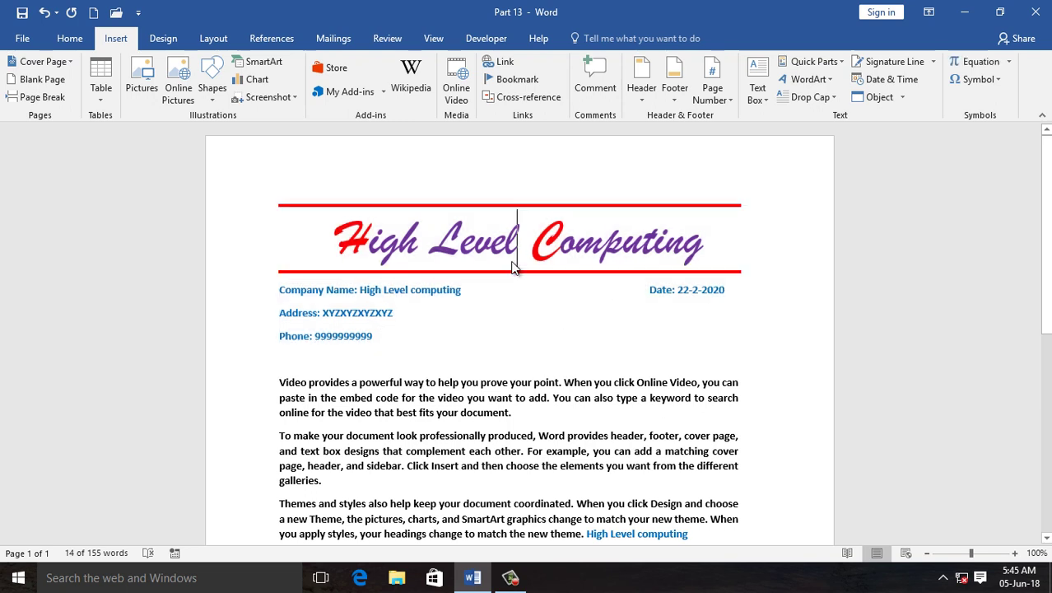
click(336, 228)
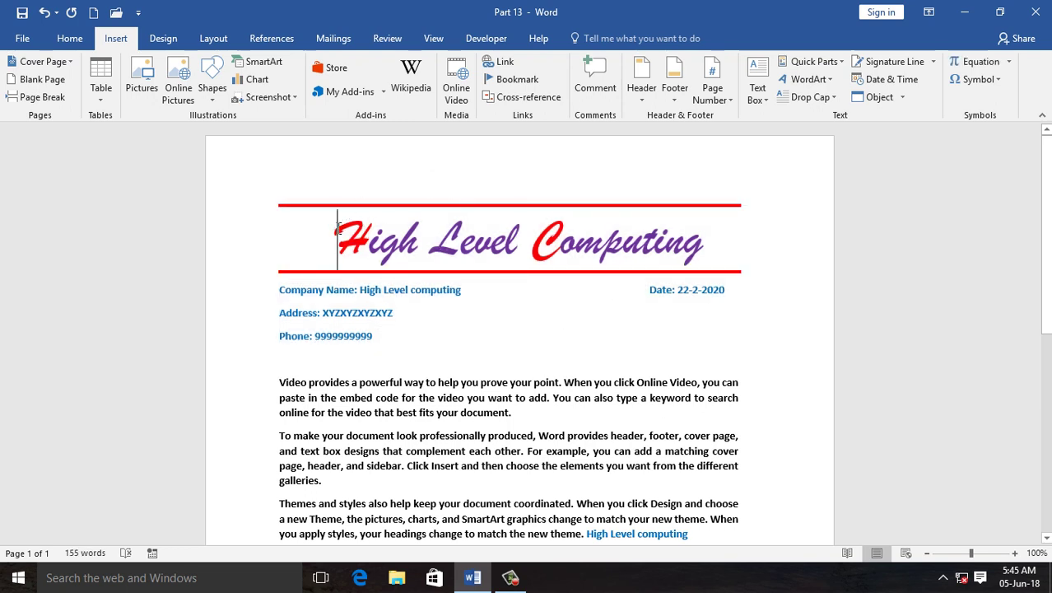
drag(340, 229, 453, 331)
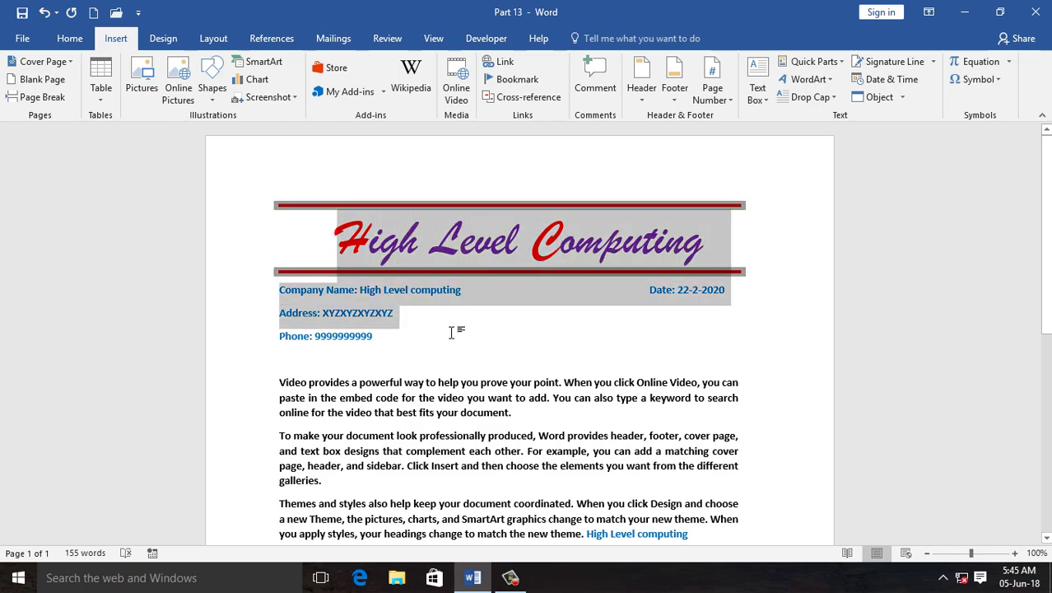
click(839, 61)
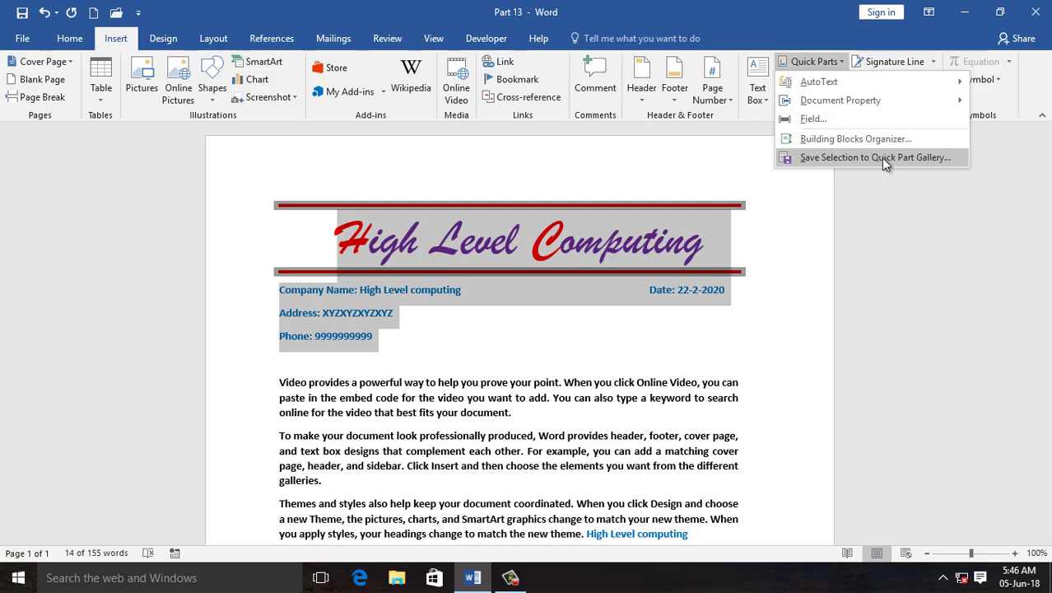
click(881, 158)
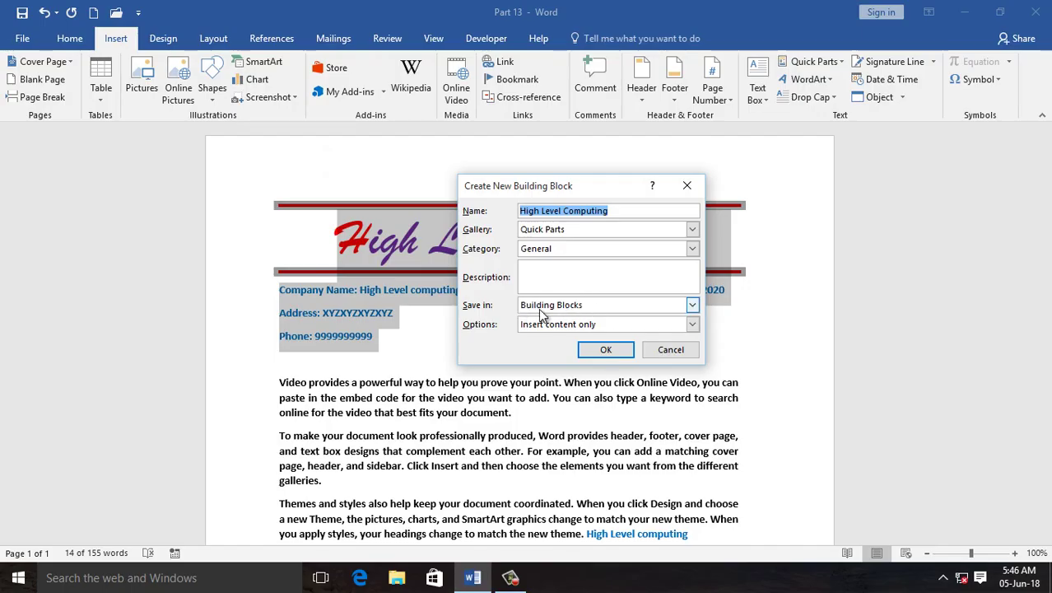
click(623, 352)
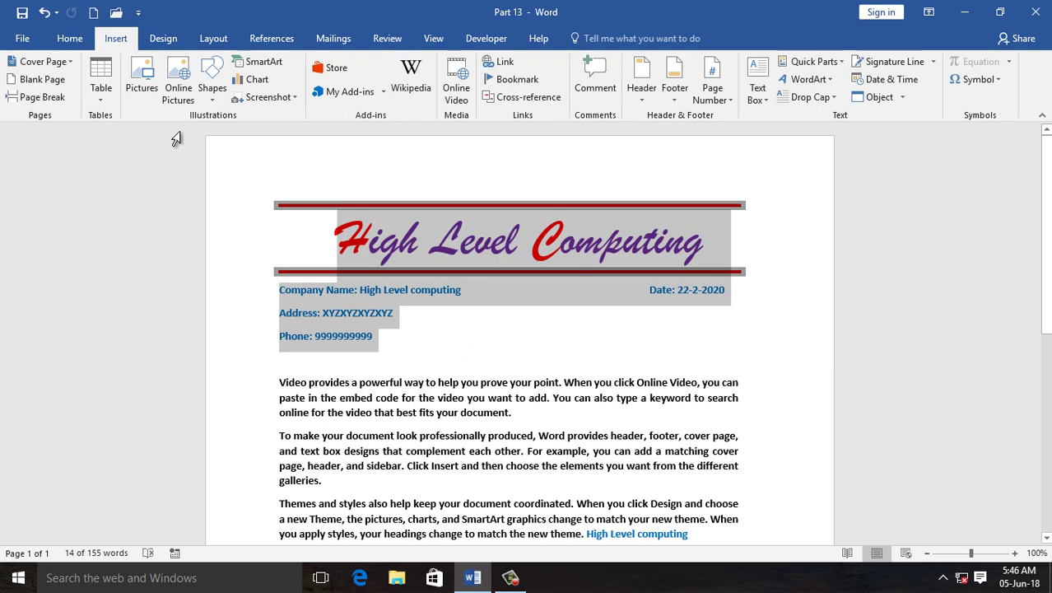
Step: Create a new blank document, Document2
click(23, 39)
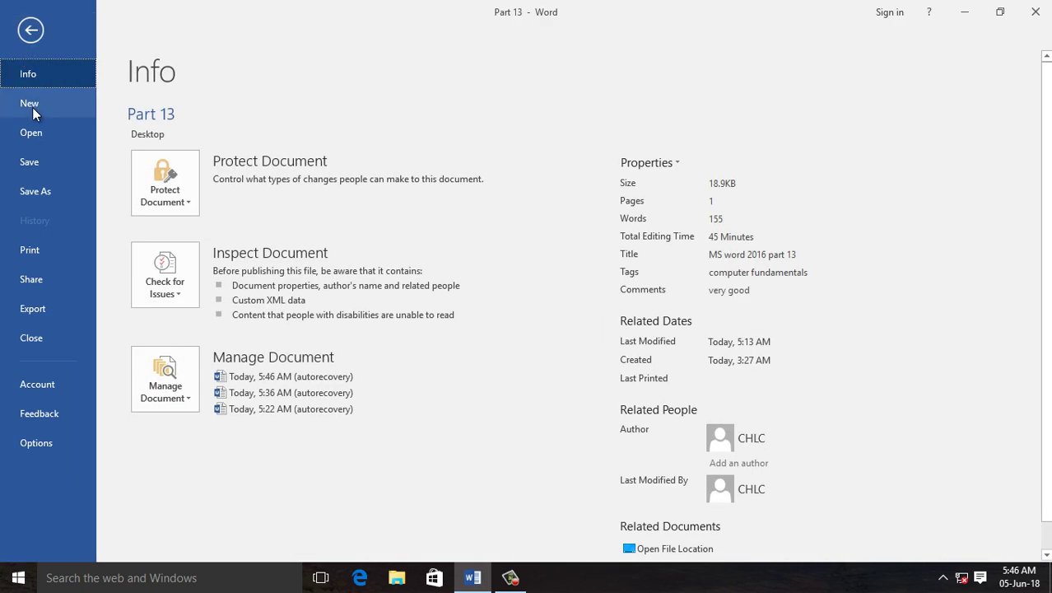
click(32, 107)
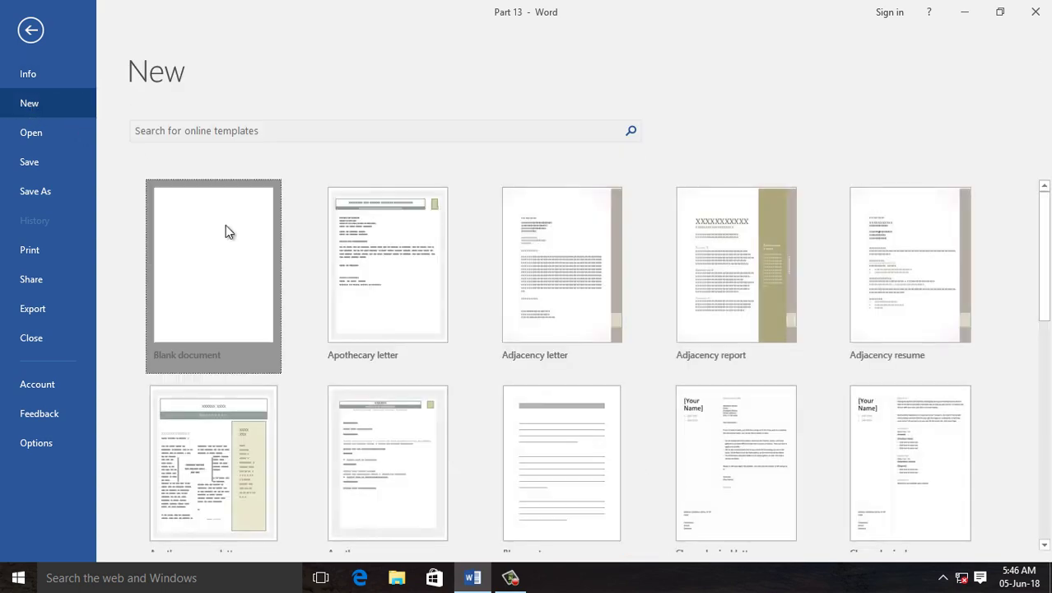
click(227, 231)
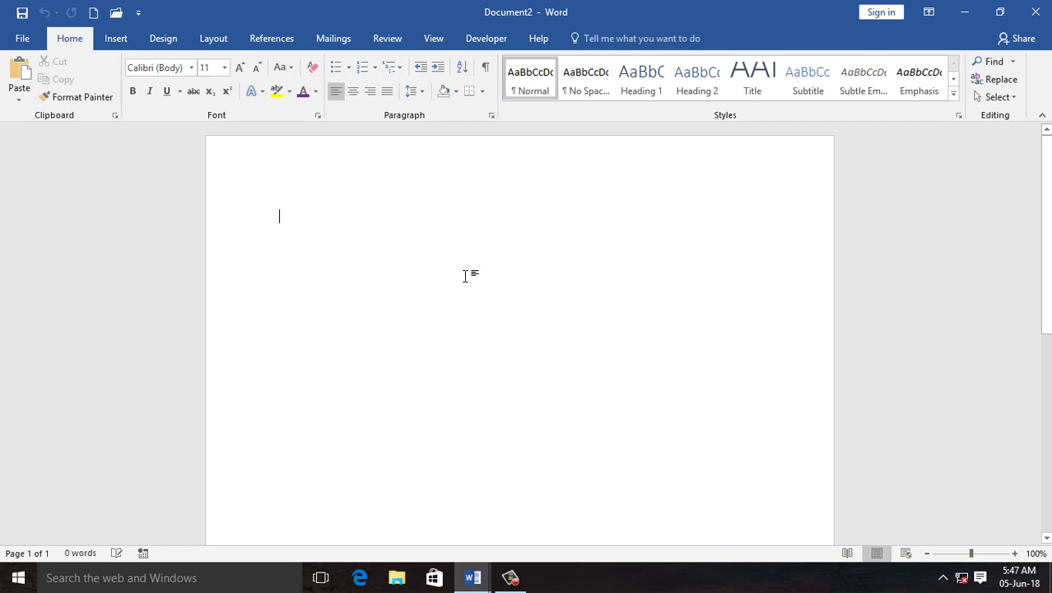
Step: Insert the 'High Level Computing' Quick Part at the top of Document2
click(116, 39)
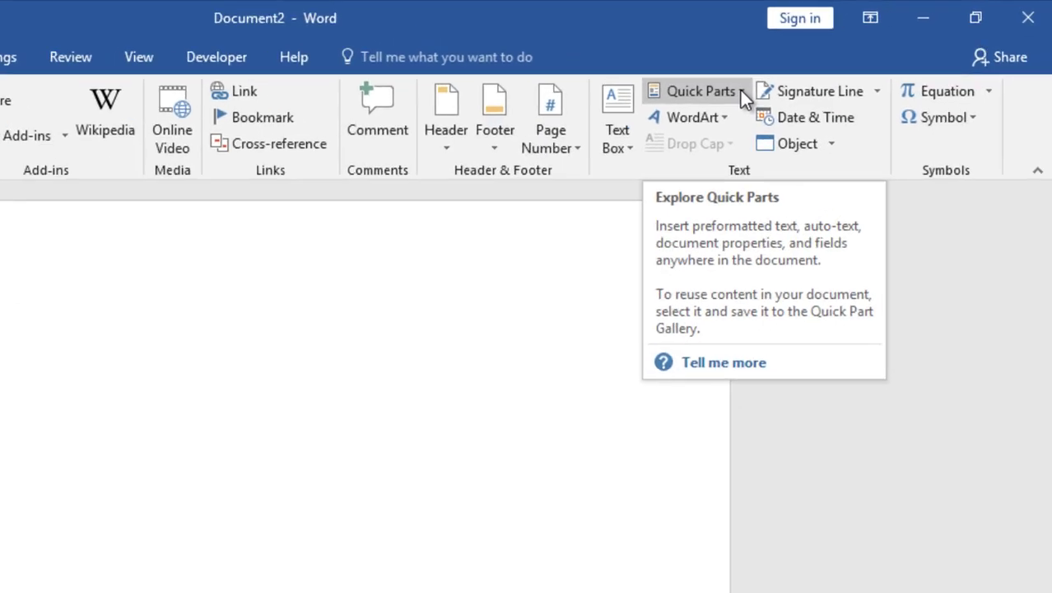
click(740, 91)
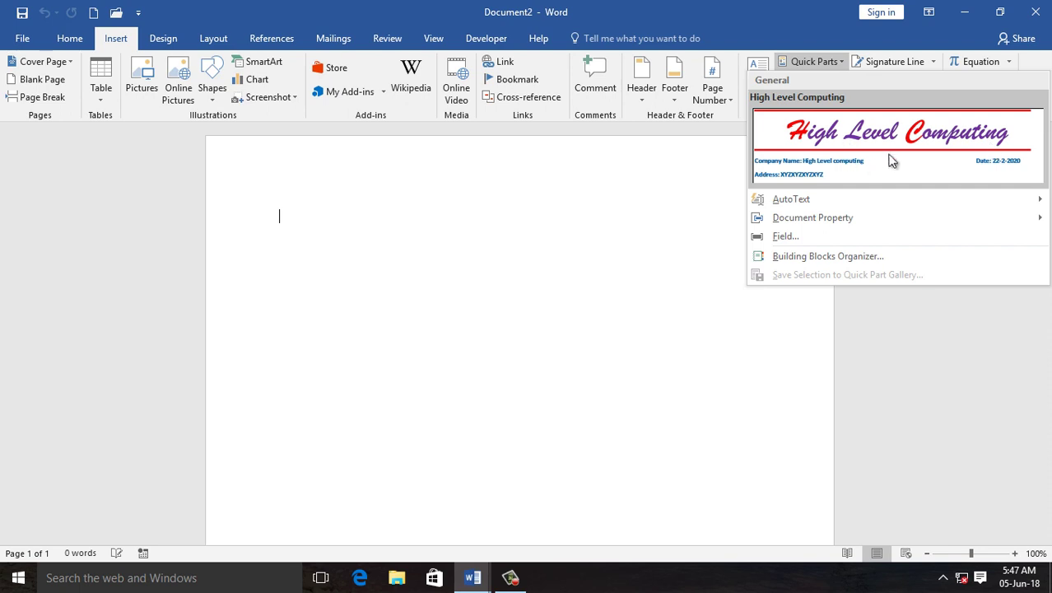
click(890, 159)
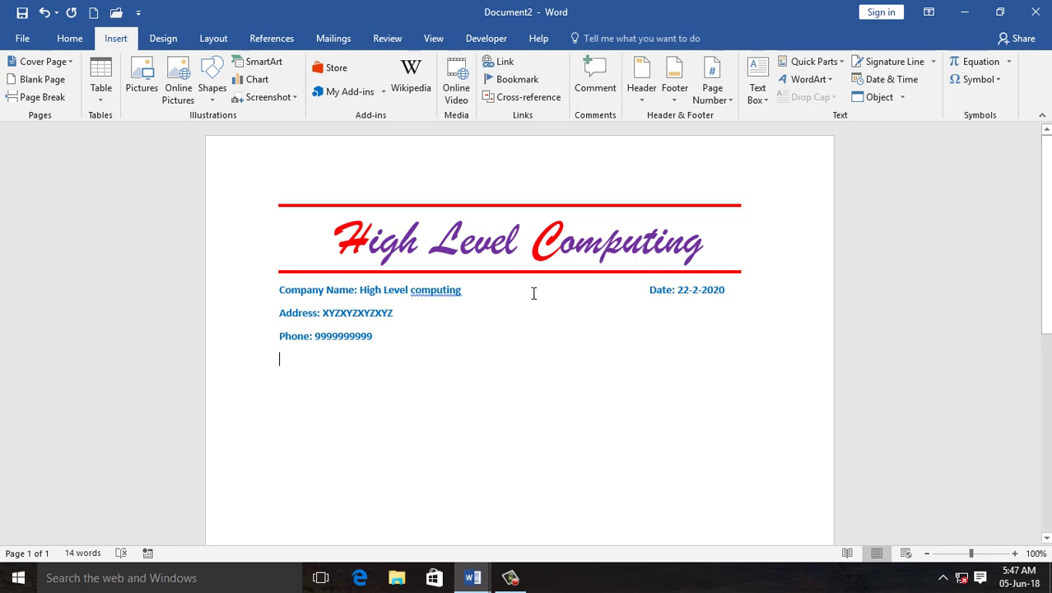
click(841, 62)
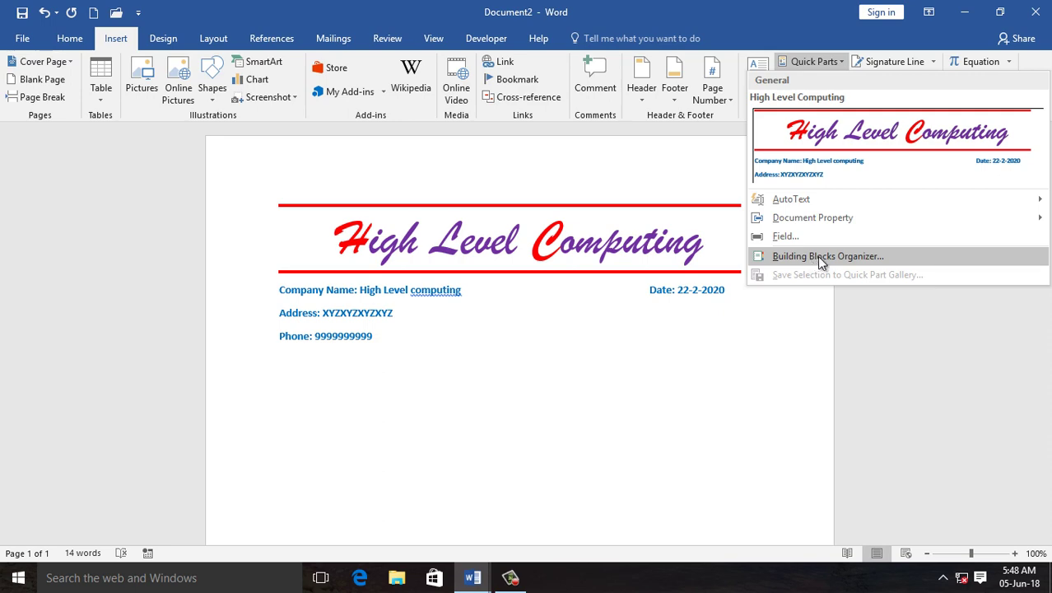
click(816, 256)
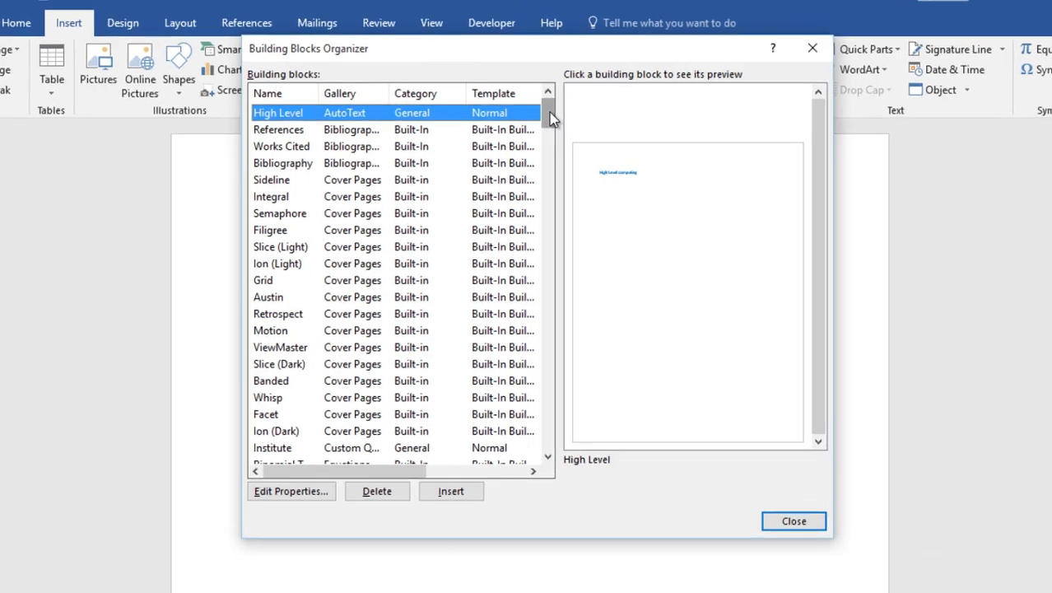
mouse_move(550, 118)
mouse_down()
mouse_move(547, 156)
mouse_move(569, 197)
mouse_move(571, 324)
mouse_move(579, 219)
mouse_move(531, 123)
mouse_up()
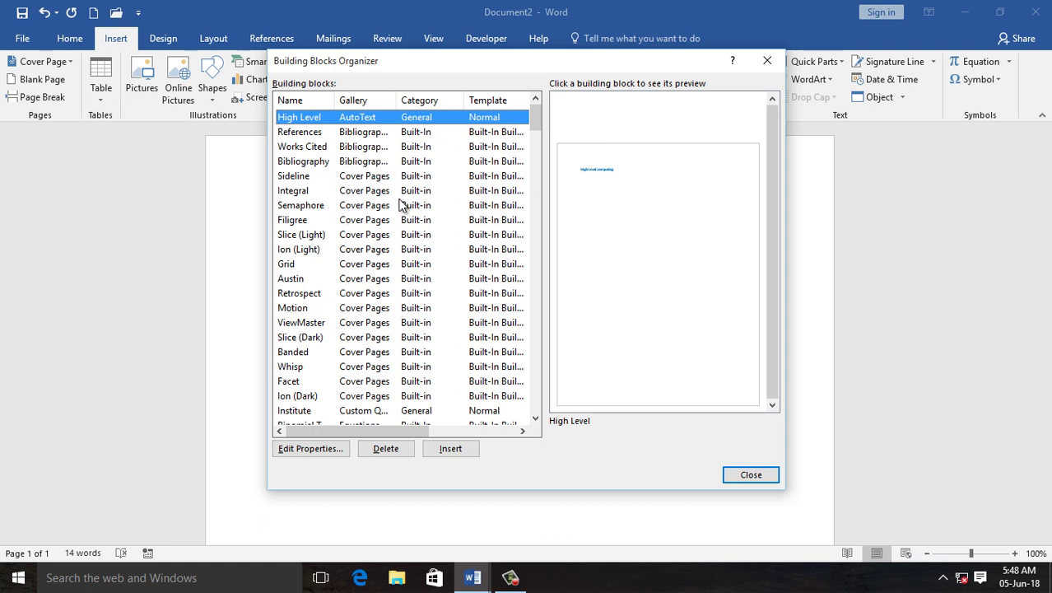
click(375, 178)
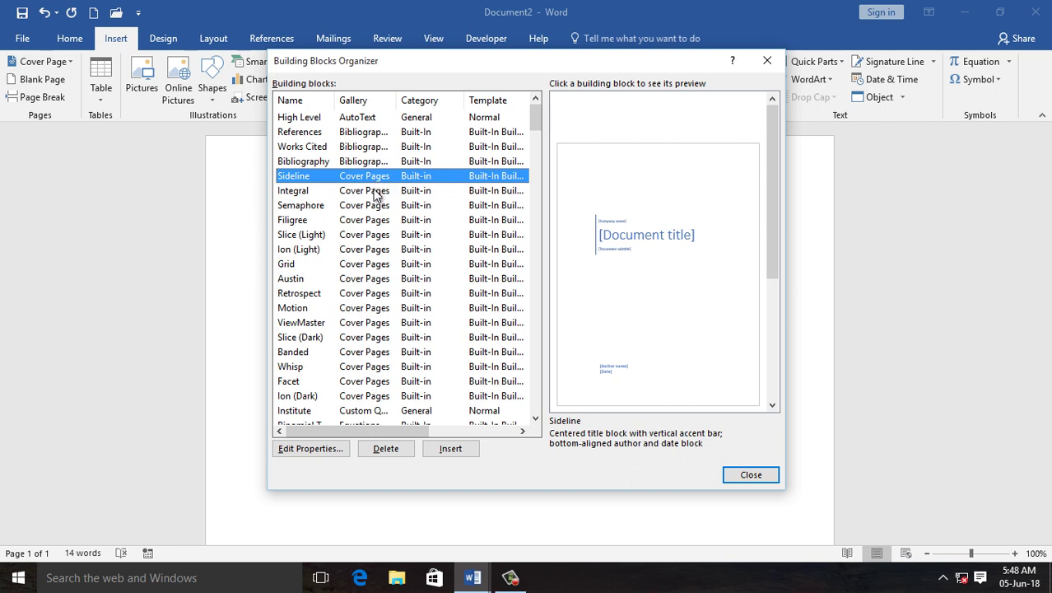
click(375, 191)
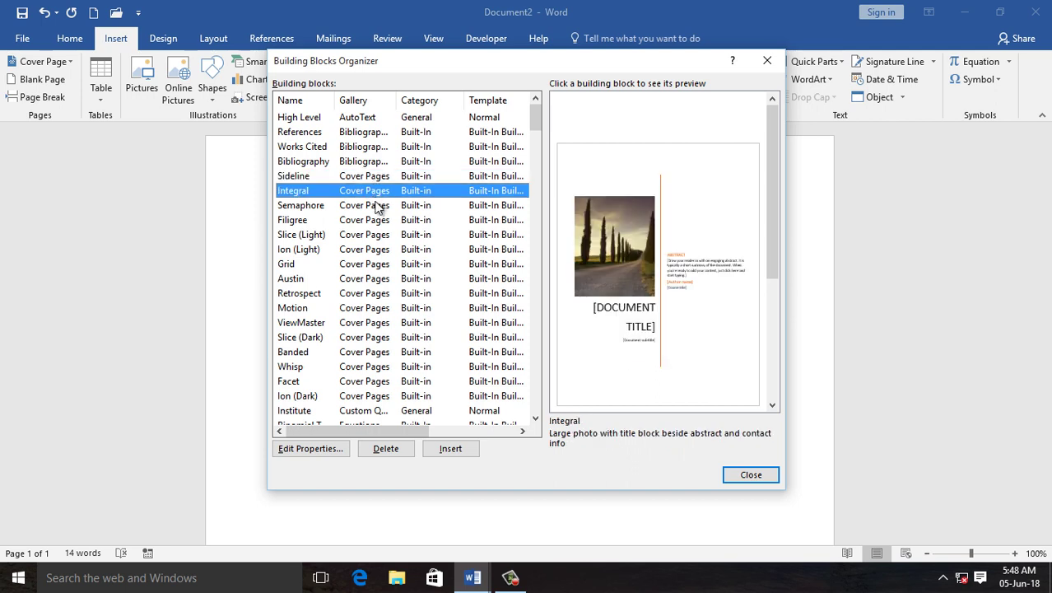
click(378, 206)
click(379, 220)
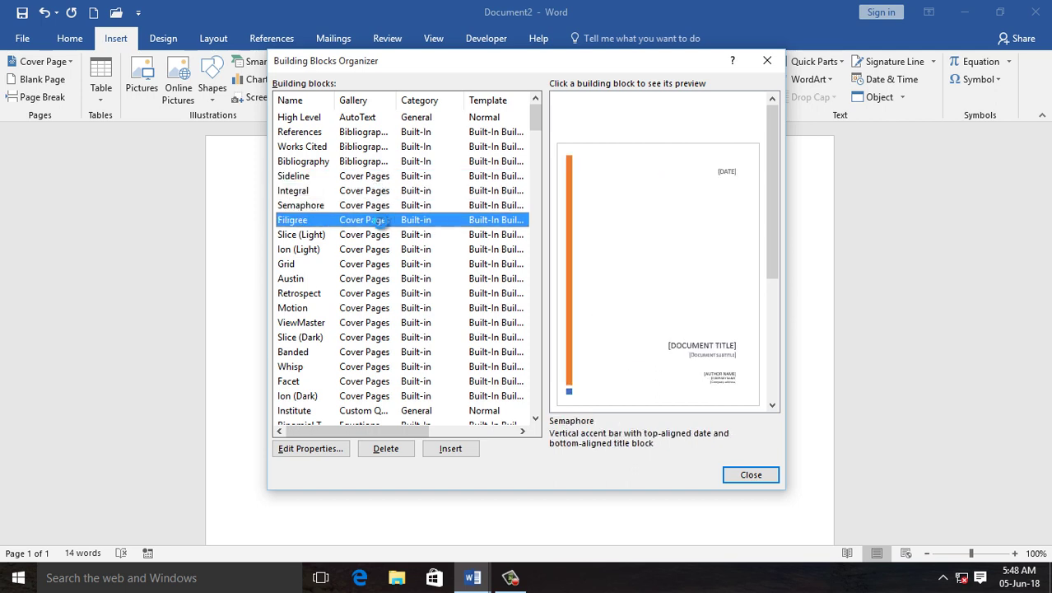
click(381, 236)
click(381, 249)
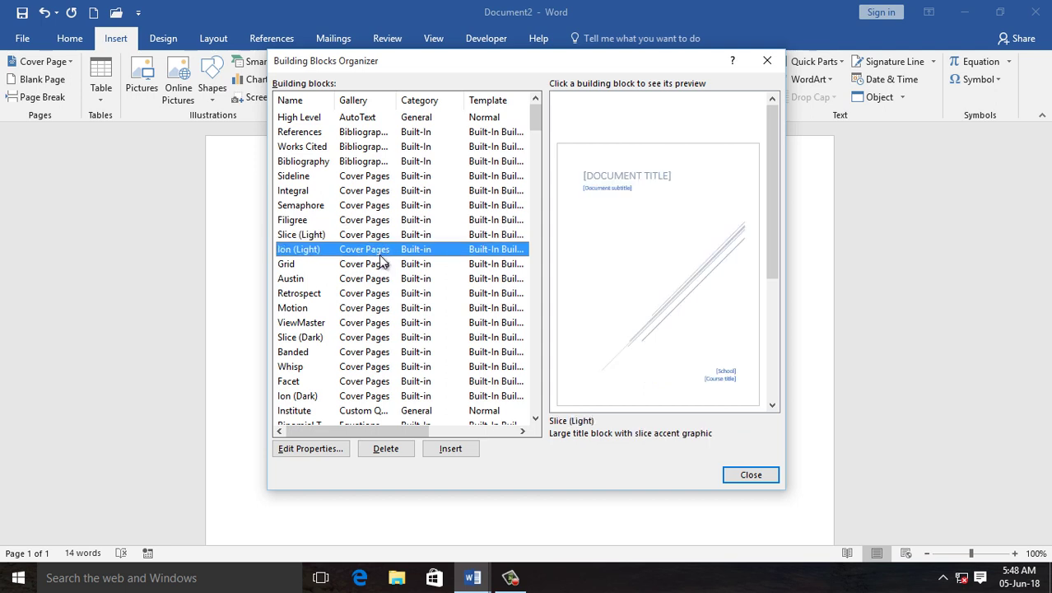
click(382, 264)
click(381, 281)
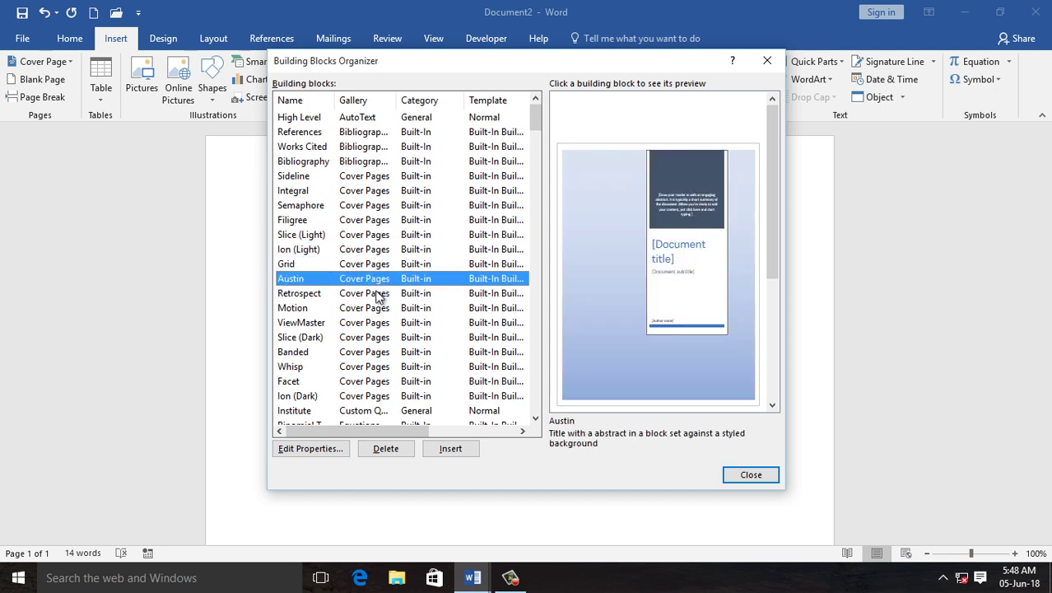
click(378, 295)
click(374, 309)
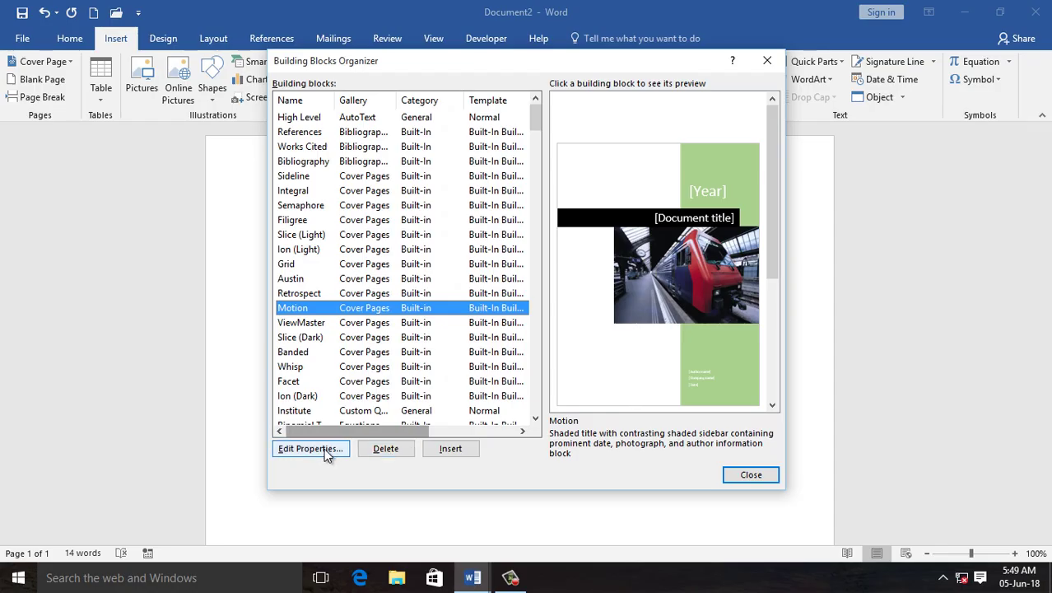
click(323, 449)
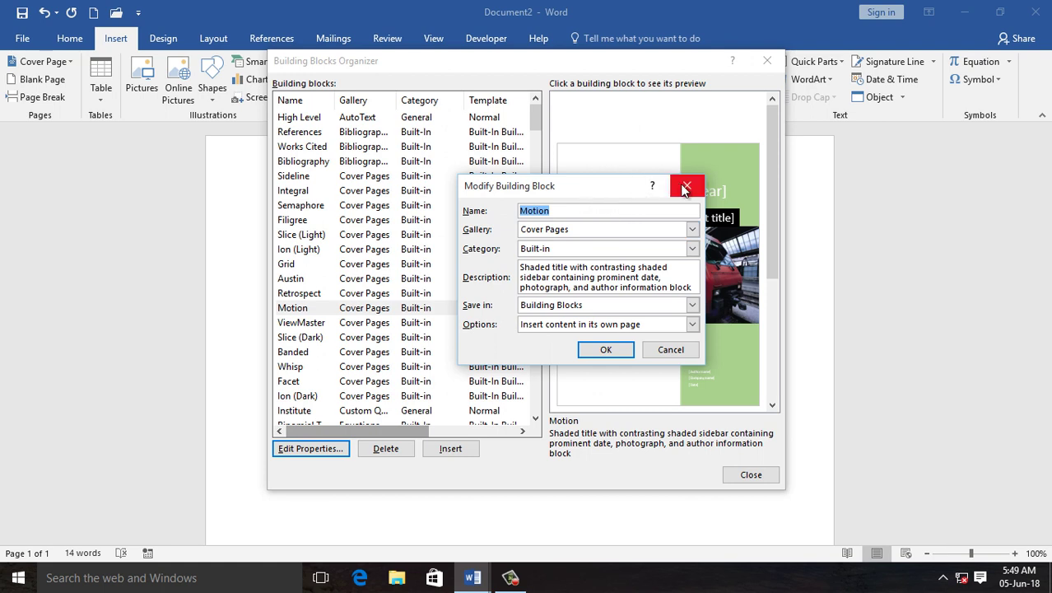
click(687, 185)
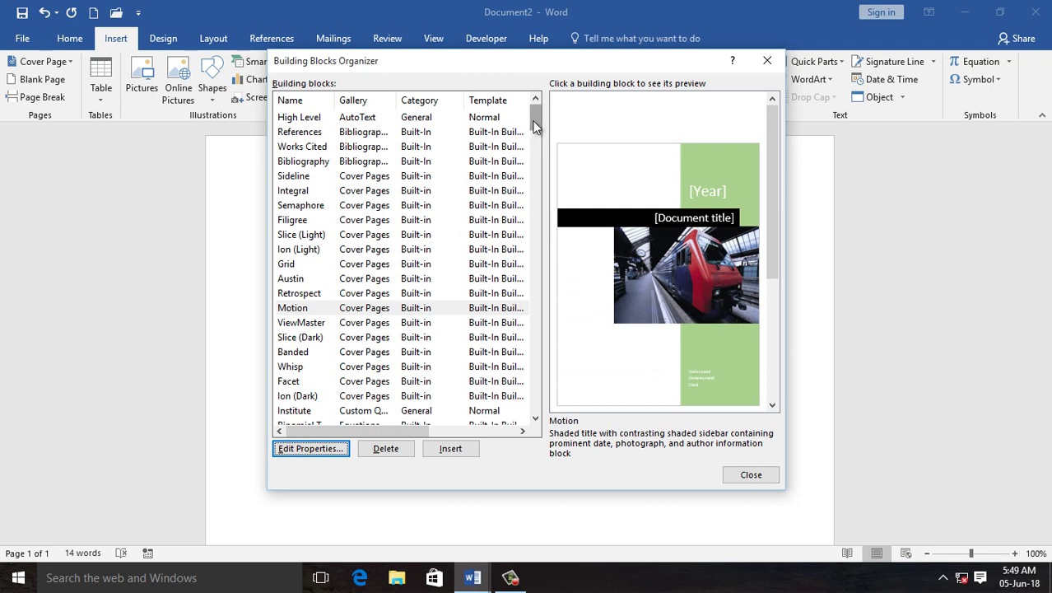
click(383, 190)
key(Up)
click(390, 192)
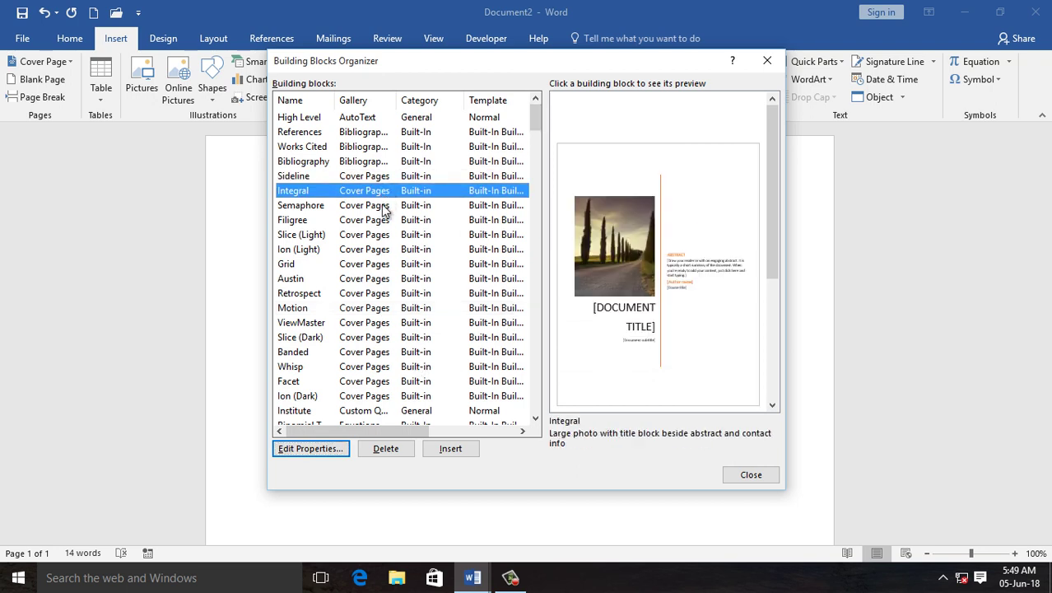
click(369, 208)
click(371, 176)
key(Down)
click(323, 120)
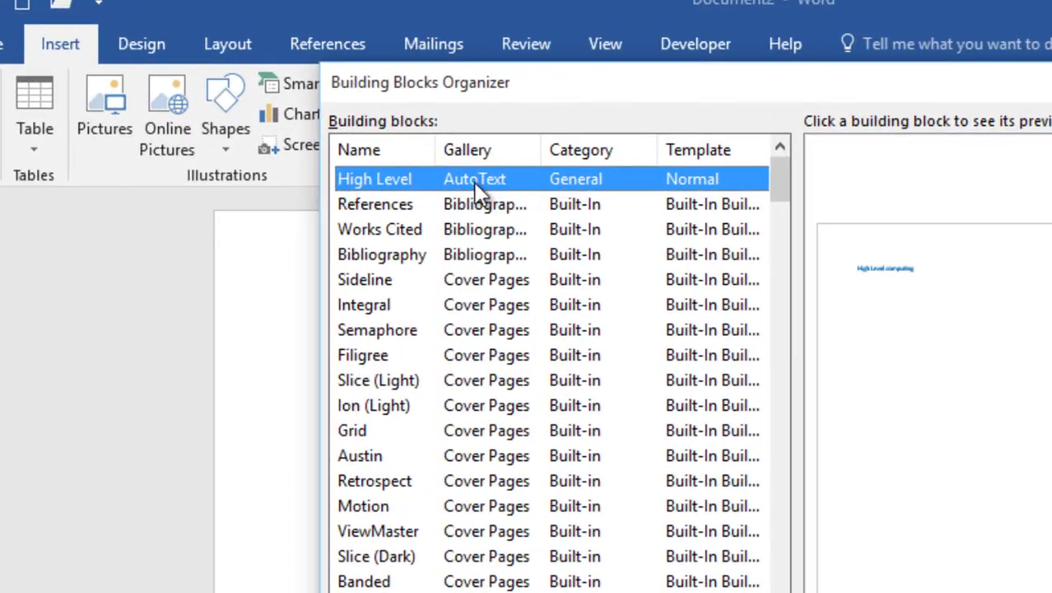
click(465, 179)
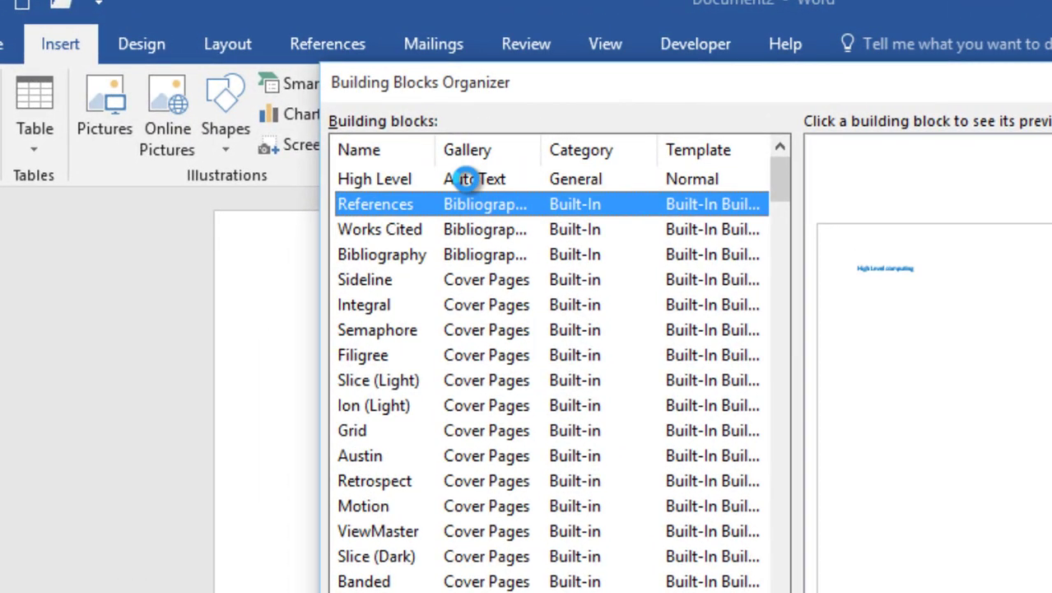
click(469, 178)
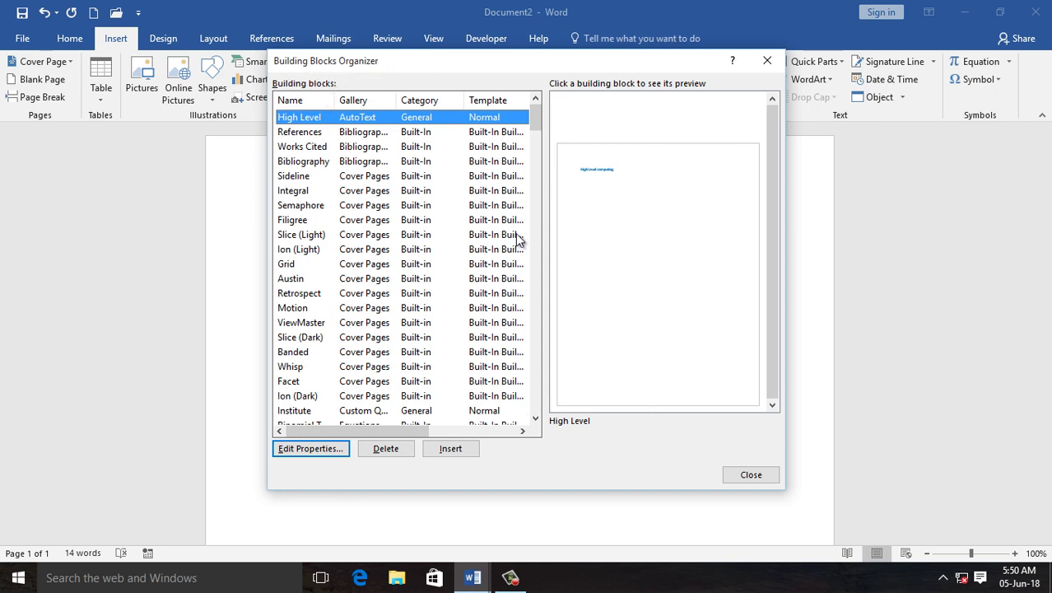
click(768, 63)
click(814, 62)
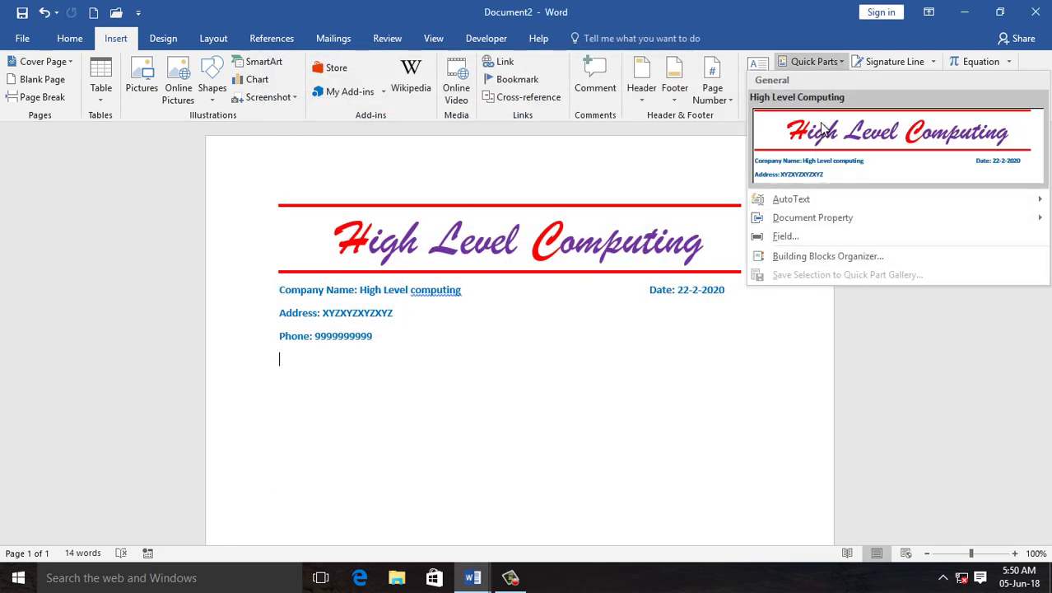
Step: Dismiss the Quick Parts menu and close Document2 without changes
key(Escape)
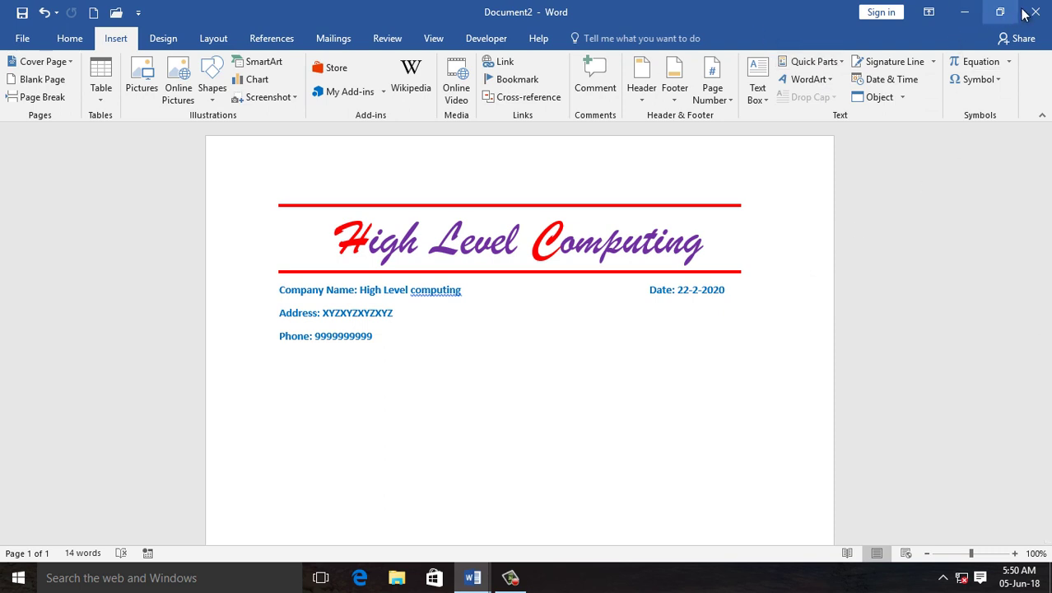
click(1035, 11)
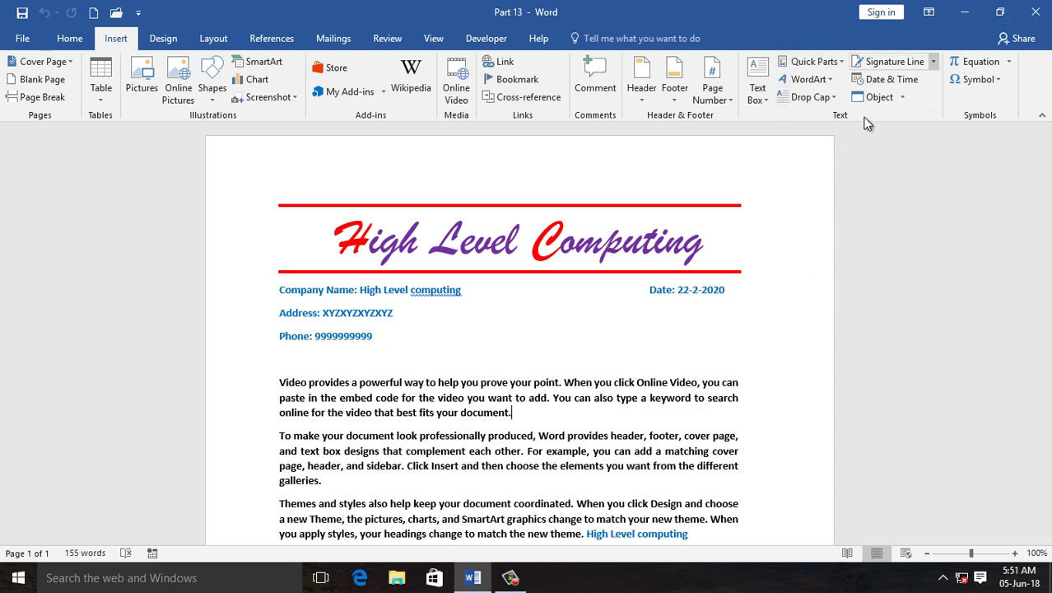